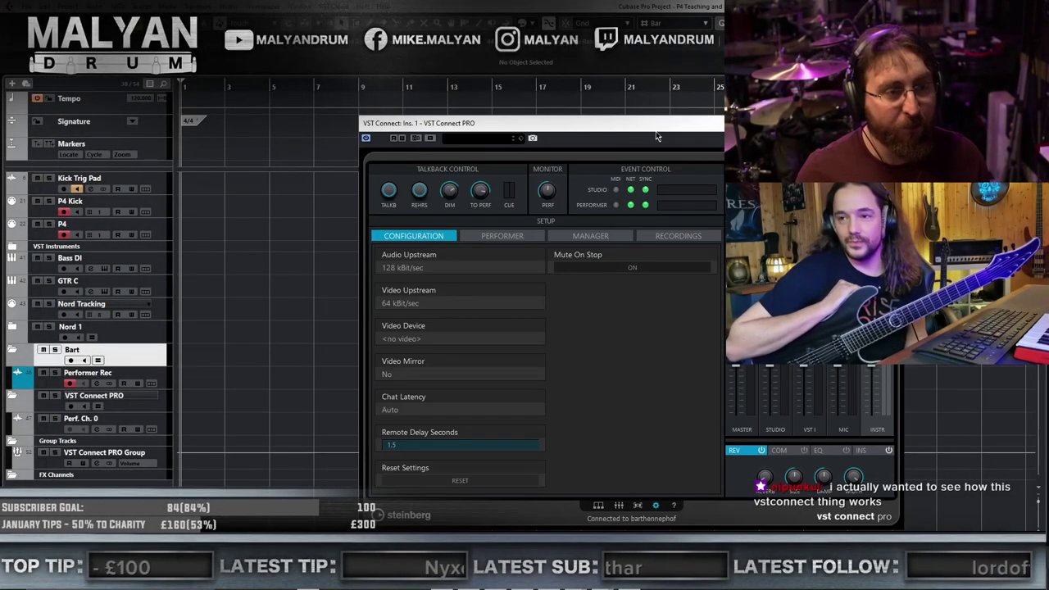
# - Move the VST Connect PRO and browser windows aside and switch back to the Cubase project
pyautogui.moveTo(656, 136); pyautogui.dragTo(379, 65)
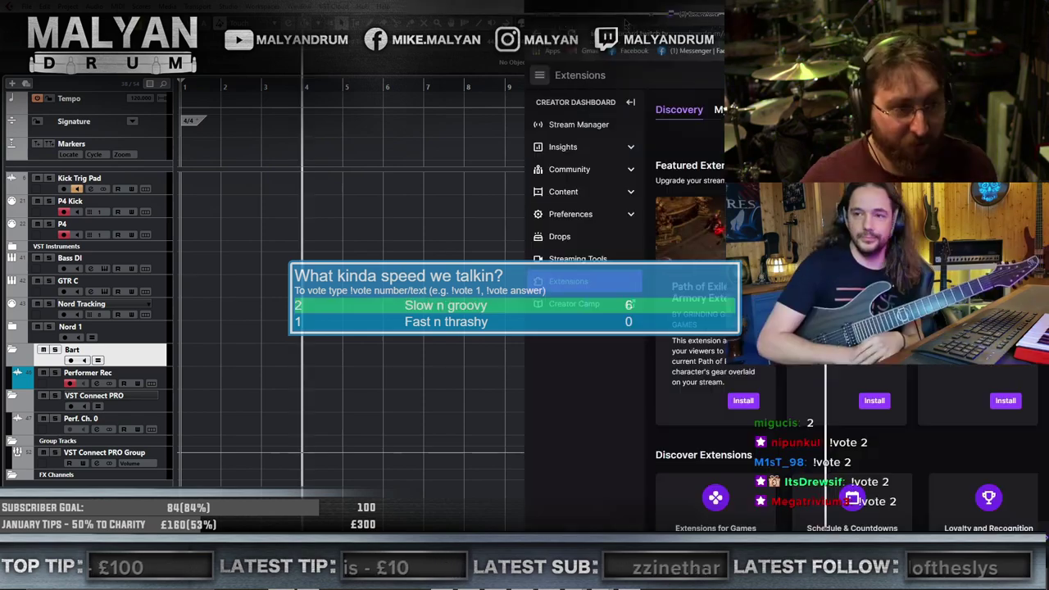
pyautogui.moveTo(684, 15); pyautogui.dragTo(630, 15)
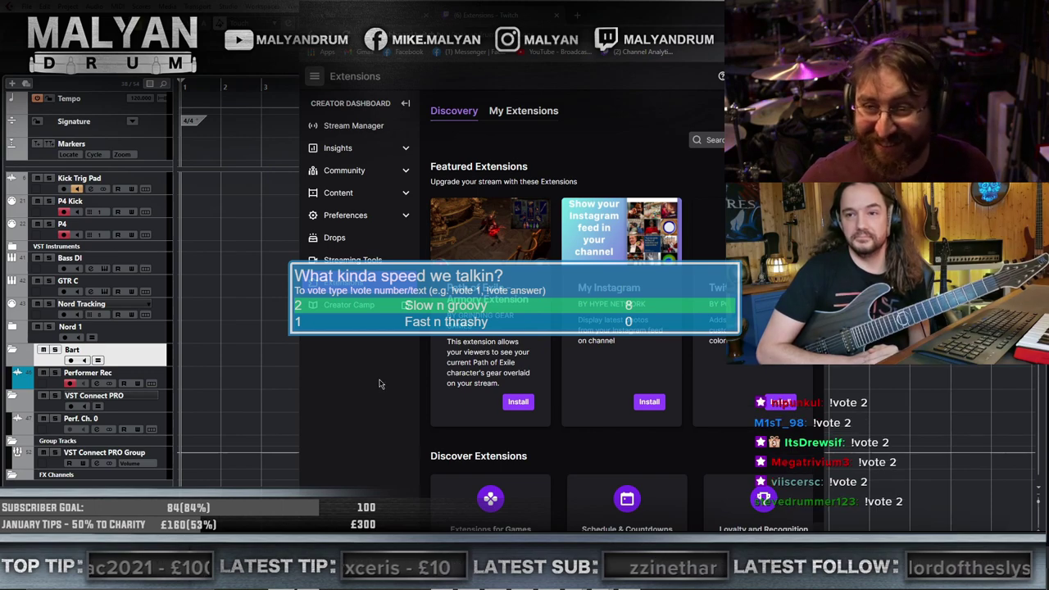
pyautogui.hotkey('alt', 'Tab')
pyautogui.moveTo(195, 87); pyautogui.dragTo(137, 100)
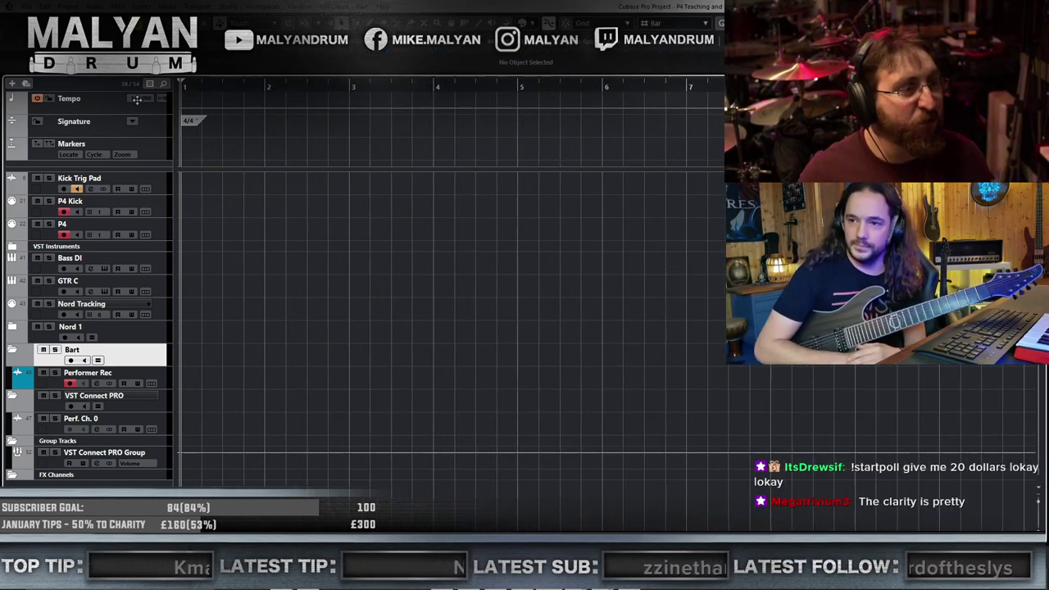
pyautogui.hotkey('alt', 'Tab')
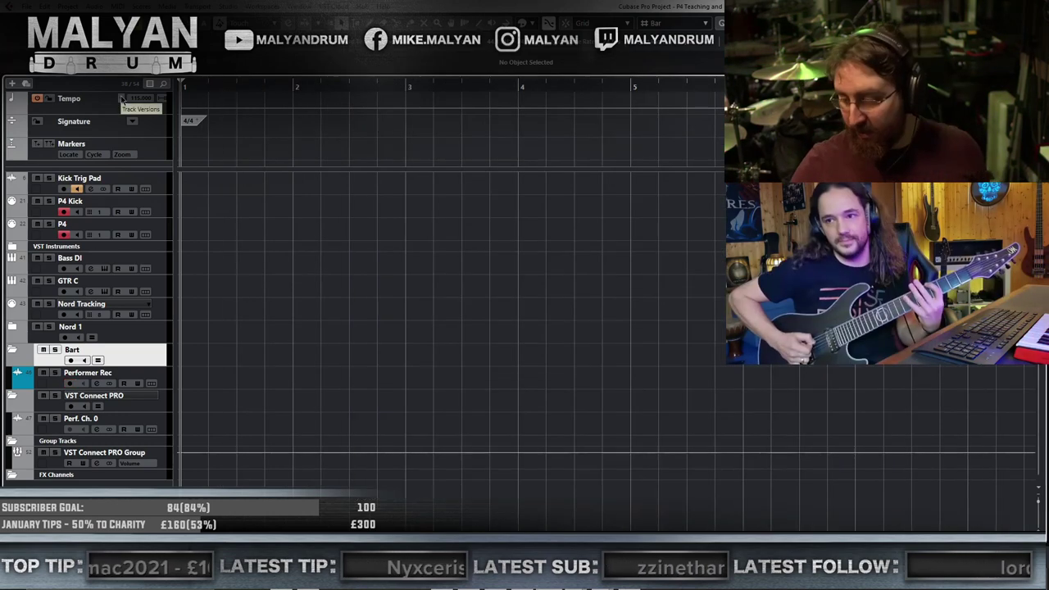
# - Toggle recording on and off and delete the short Performer Rec clips around bars 13 to 15
pyautogui.press('KP_Multiply')
pyautogui.press('KP_Multiply')
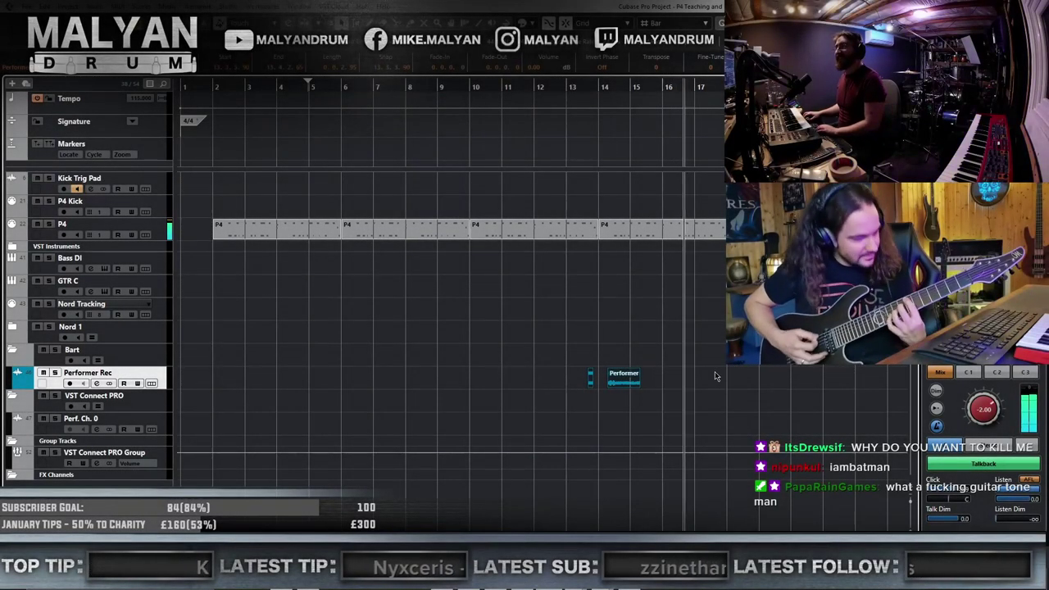
pyautogui.press('Delete')
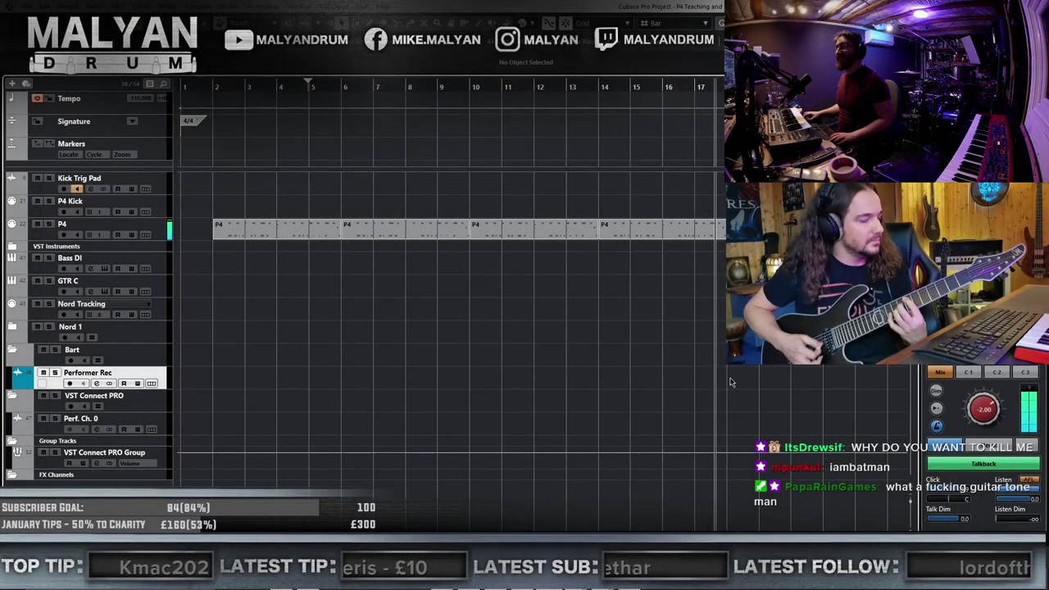
# - Delete all the repeated parts on the P4 drum track
pyautogui.press('g')
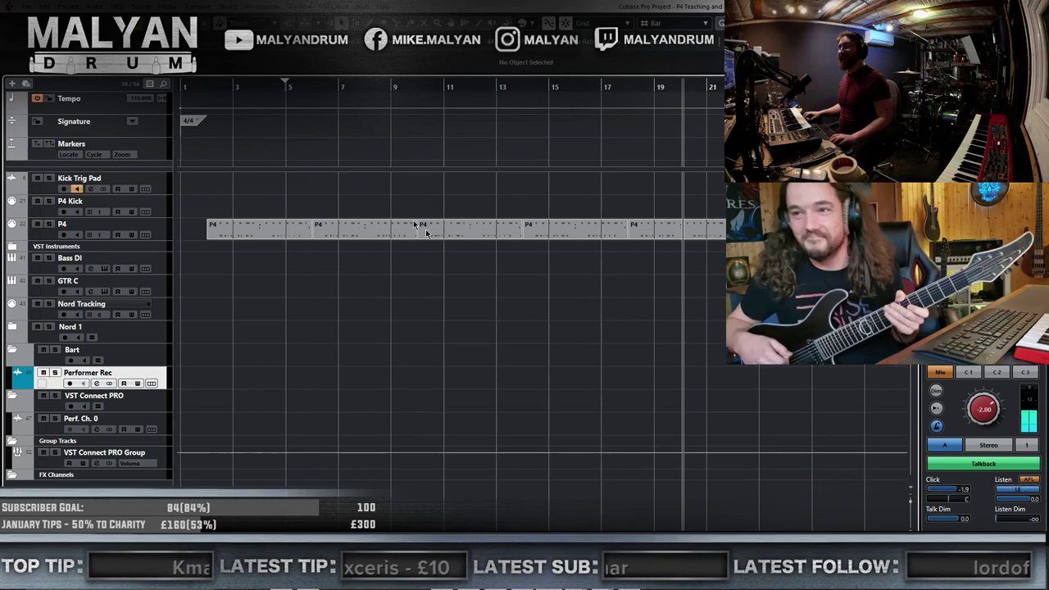
pyautogui.click(365, 87)
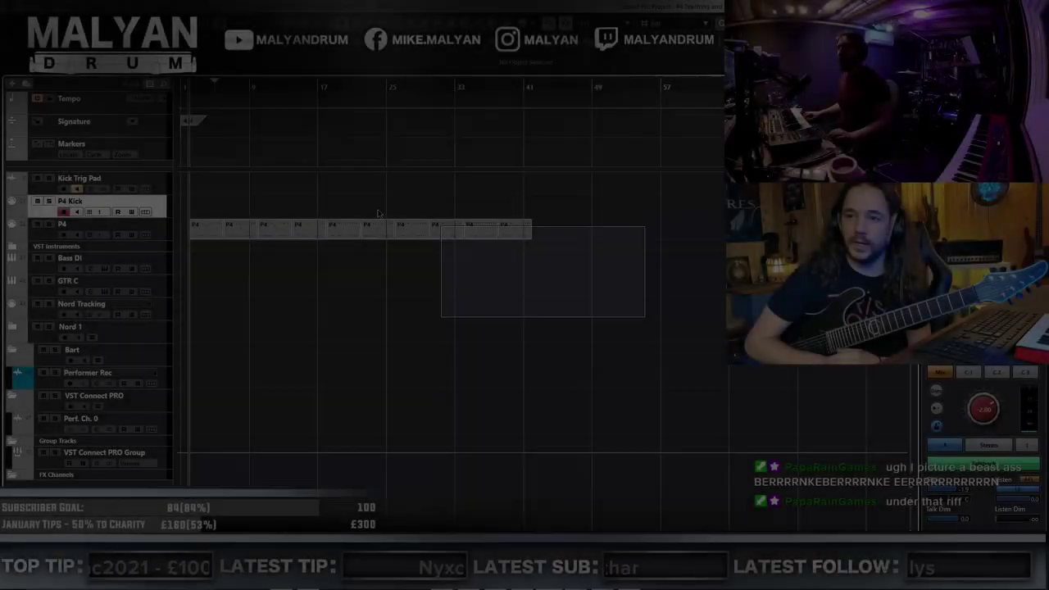
pyautogui.press('Delete')
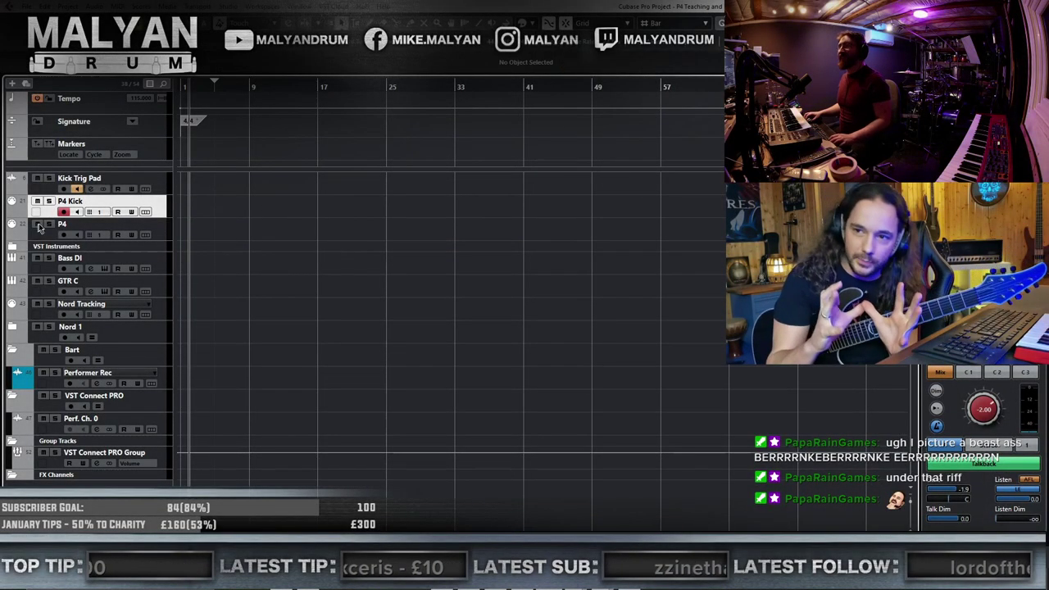
# - Place the project cursor at bar 5
pyautogui.press('h')
pyautogui.press('h')
pyautogui.press('h')
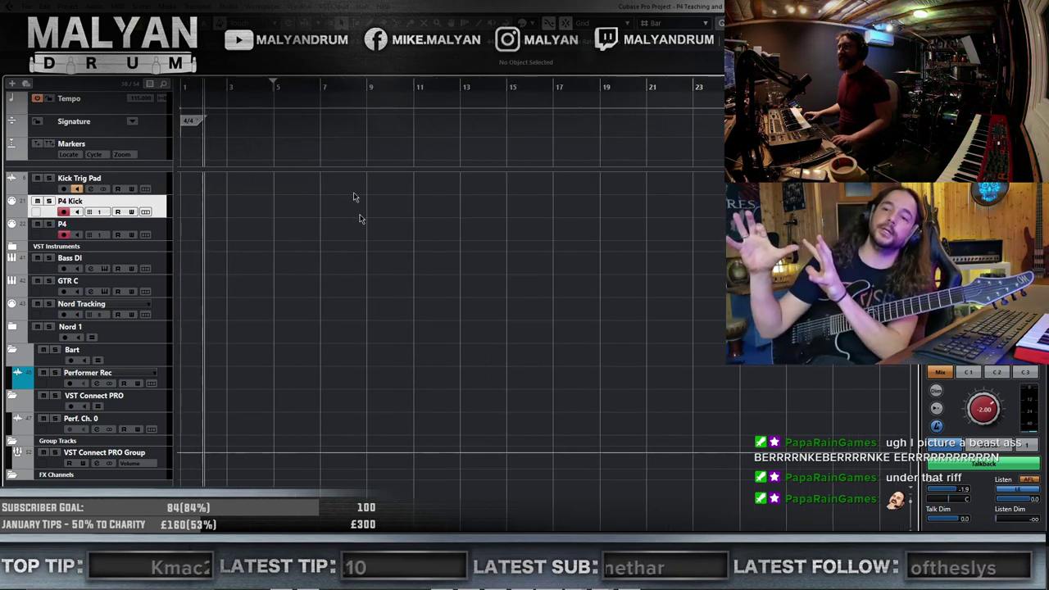
pyautogui.click(274, 86)
pyautogui.press('g')
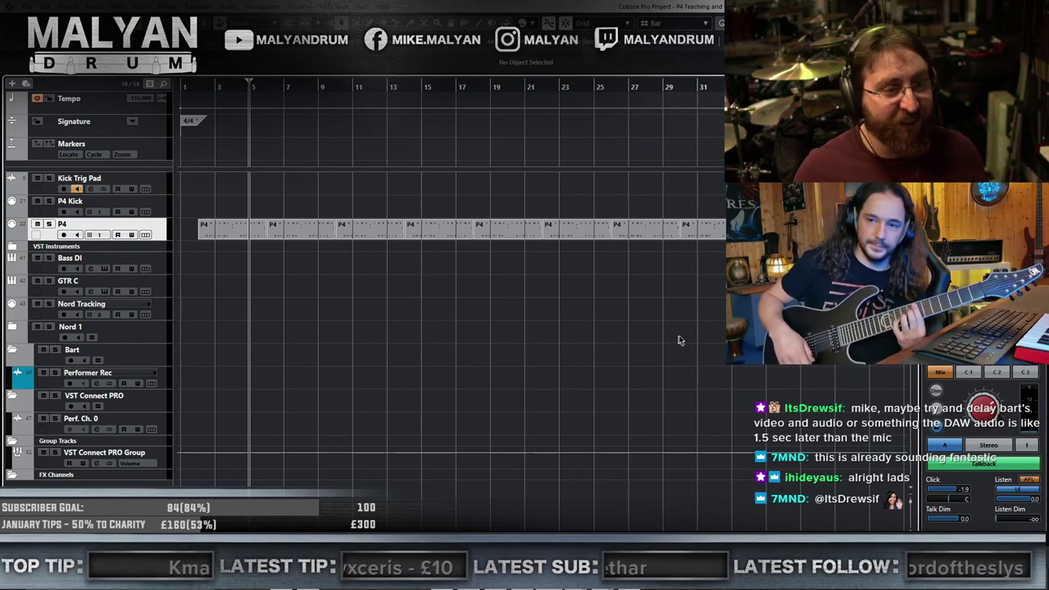
# - Select the last part on the P4 track and duplicate it twice
pyautogui.press('g')
pyautogui.moveTo(726, 283); pyautogui.dragTo(547, 230)
pyautogui.hotkey('ctrl', 'd')
pyautogui.hotkey('ctrl', 'd')
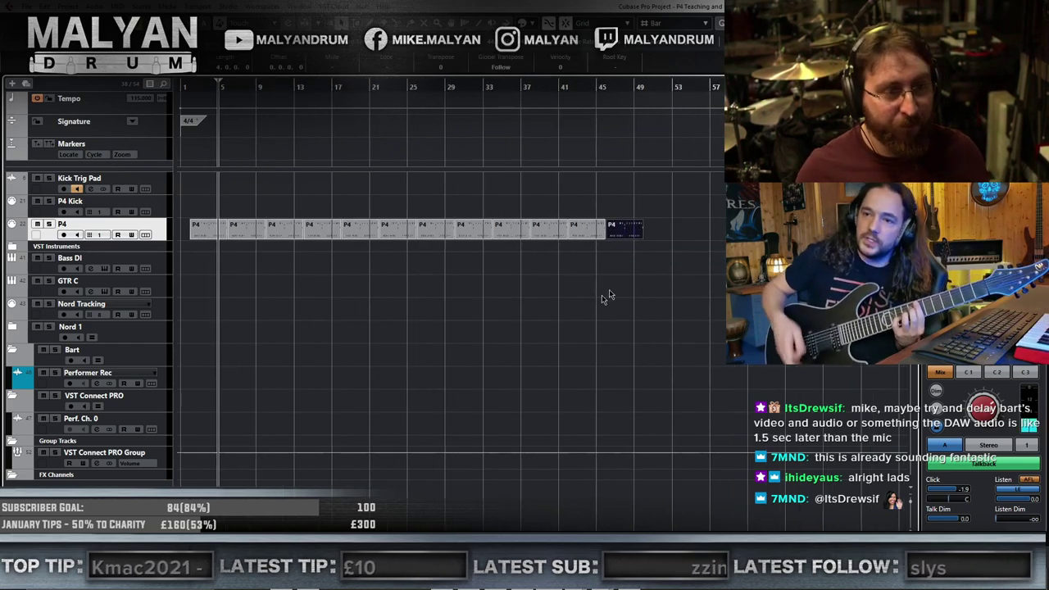
# - Return the project cursor to bar 2 at the start of the first P4 part
pyautogui.press('h')
pyautogui.moveTo(199, 87); pyautogui.dragTo(221, 170)
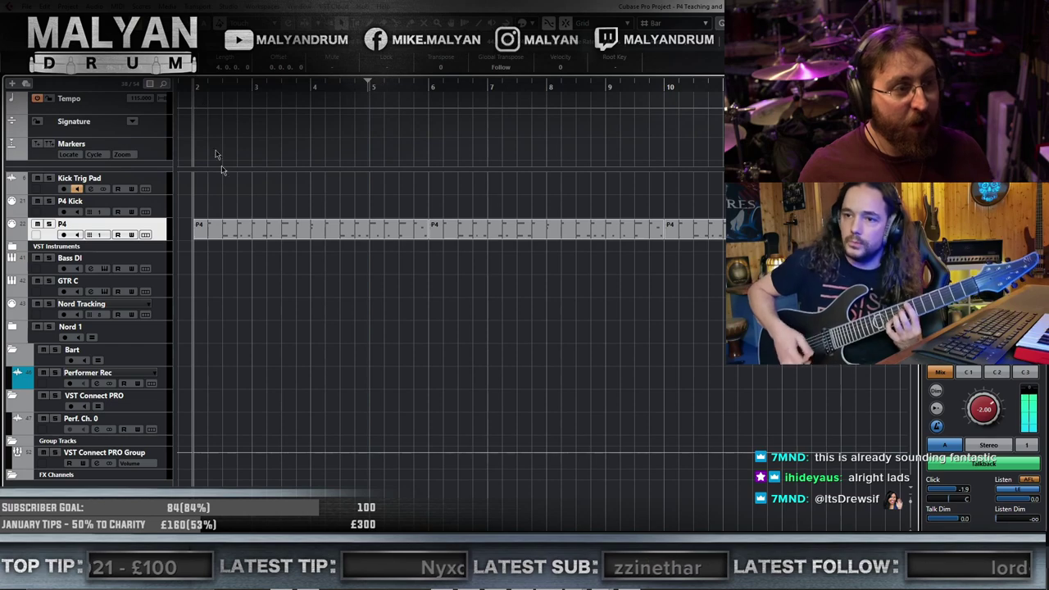
pyautogui.click(401, 390)
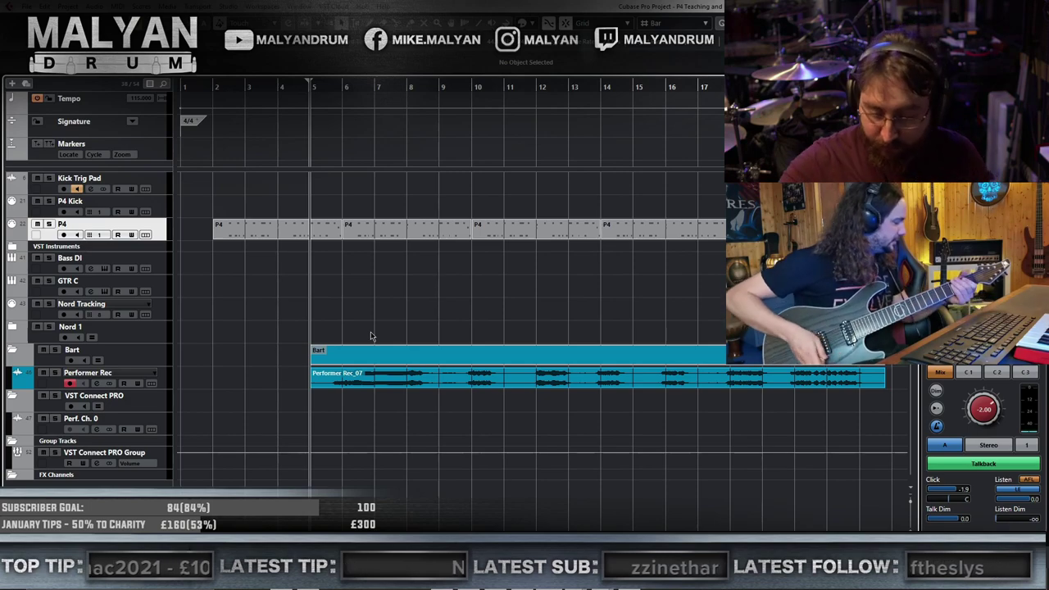
# - Open VST Connect PRO and show its Recordings page
pyautogui.press('F11')
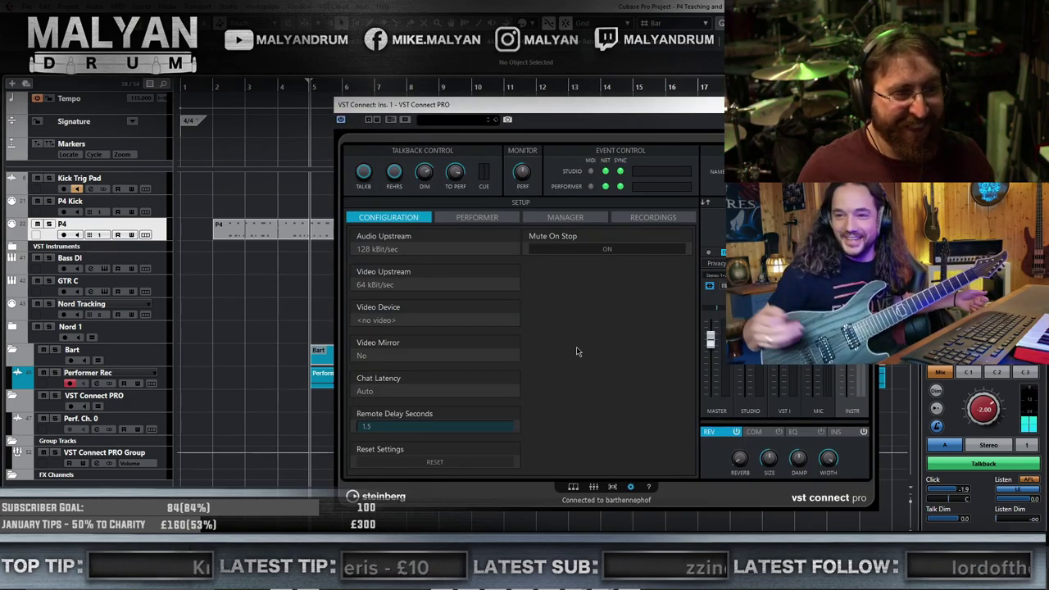
pyautogui.click(643, 217)
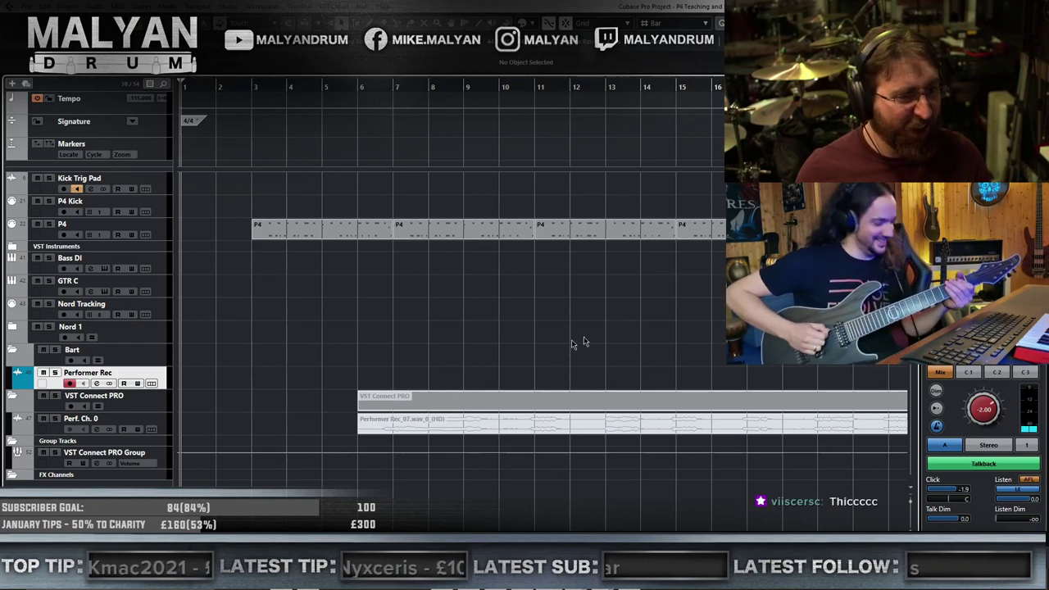
# - Bring the whole VST Connect PRO window into view to check the instrument channel's level, and close it
pyautogui.hotkey('alt', 'Tab')
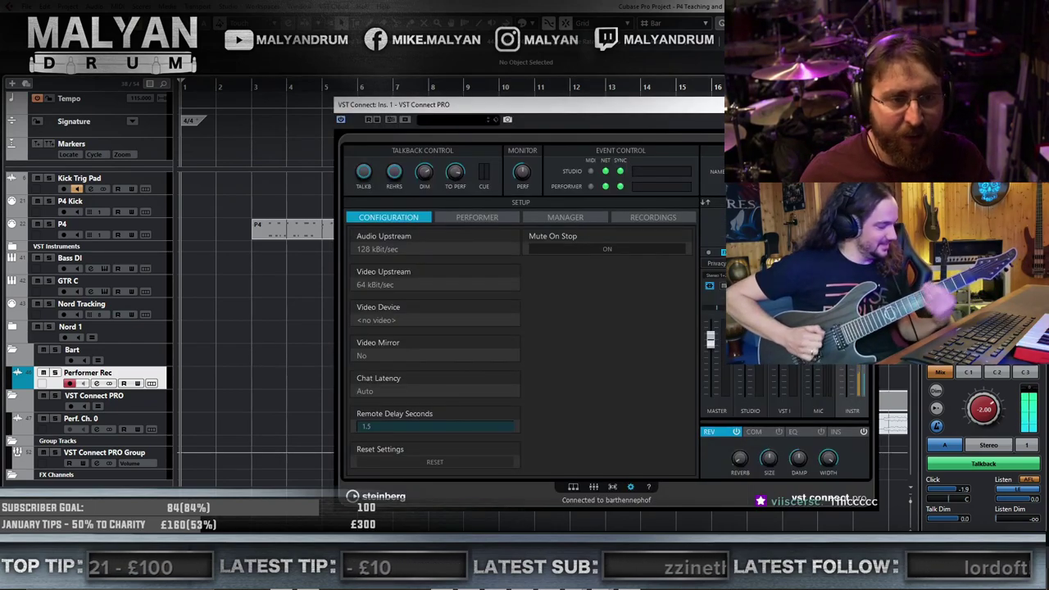
pyautogui.moveTo(755, 119); pyautogui.dragTo(508, 99)
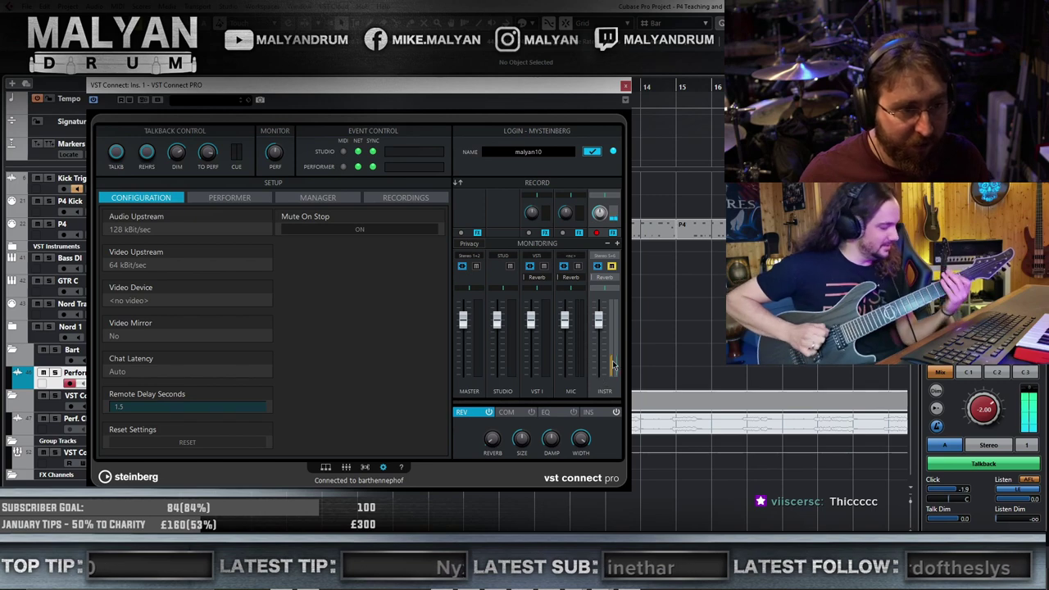
pyautogui.click(625, 86)
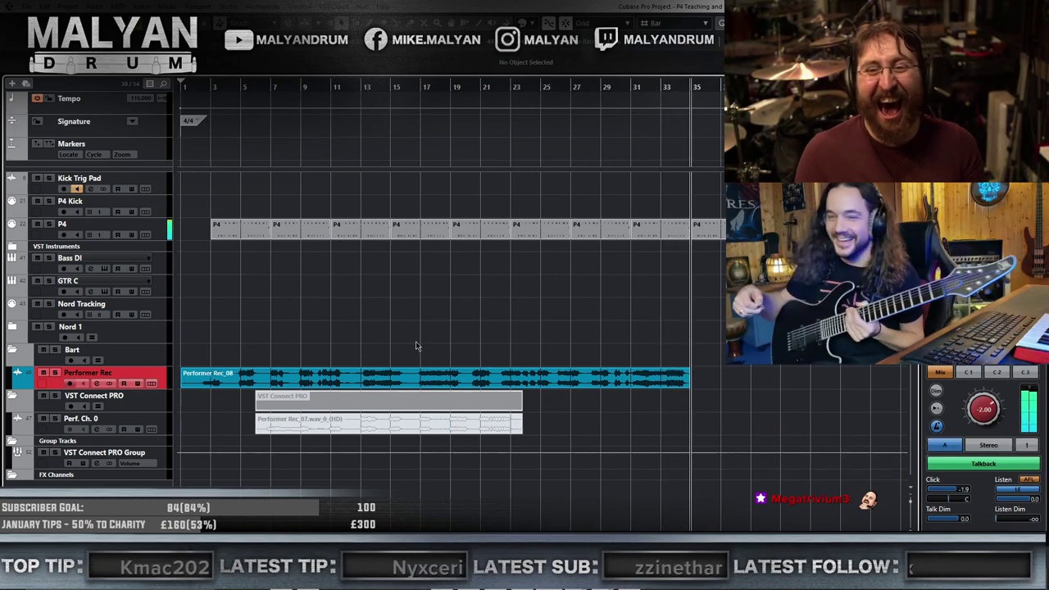
# - Stop recording the Performer Rec take, clear the selection, and briefly view and close VST Connect PRO
pyautogui.press('space')
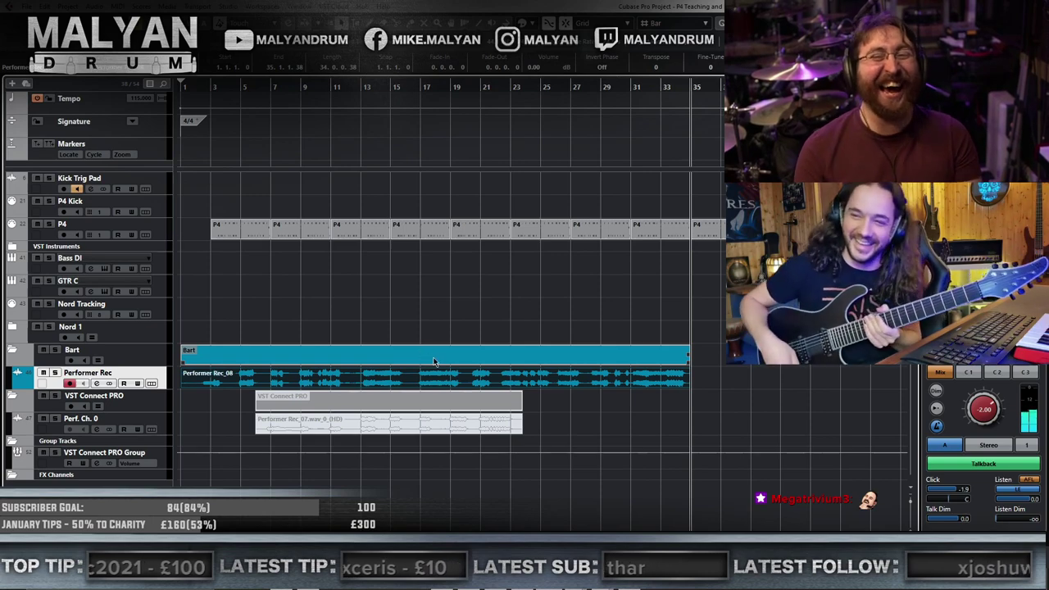
pyautogui.click(405, 304)
pyautogui.hotkey('alt', 'Tab')
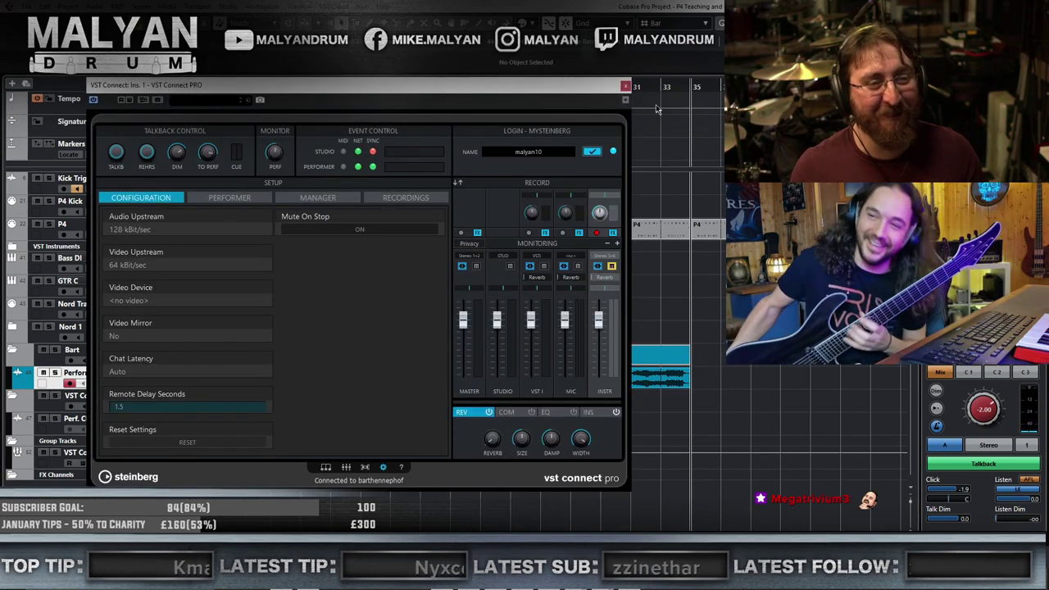
pyautogui.click(625, 86)
pyautogui.press('h')
pyautogui.press('h')
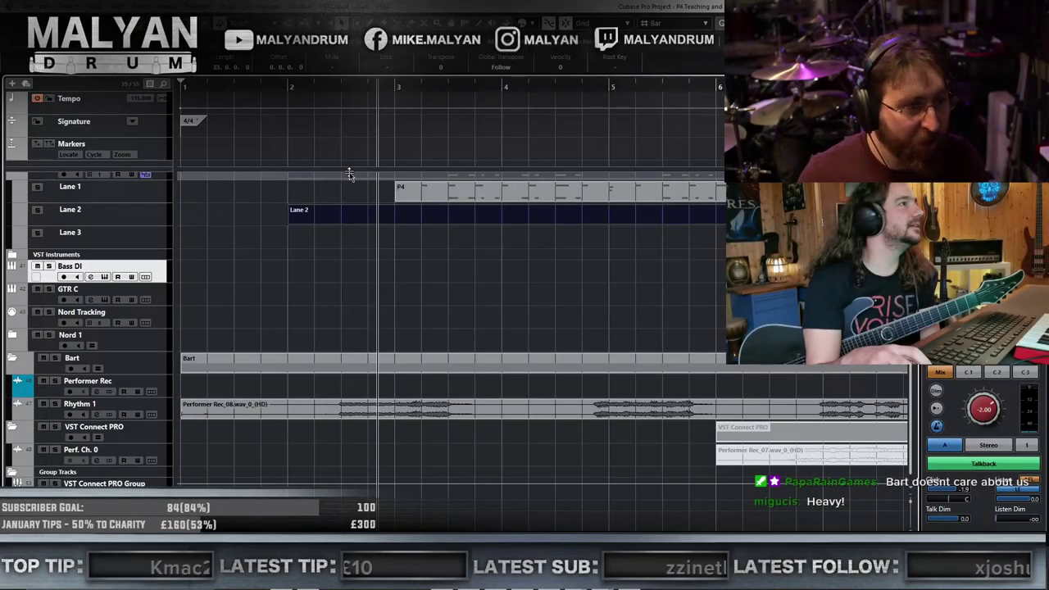
# - Place the project cursor at bar 3 and open the Lane 2 part in the Key Editor
pyautogui.doubleClick(410, 213)
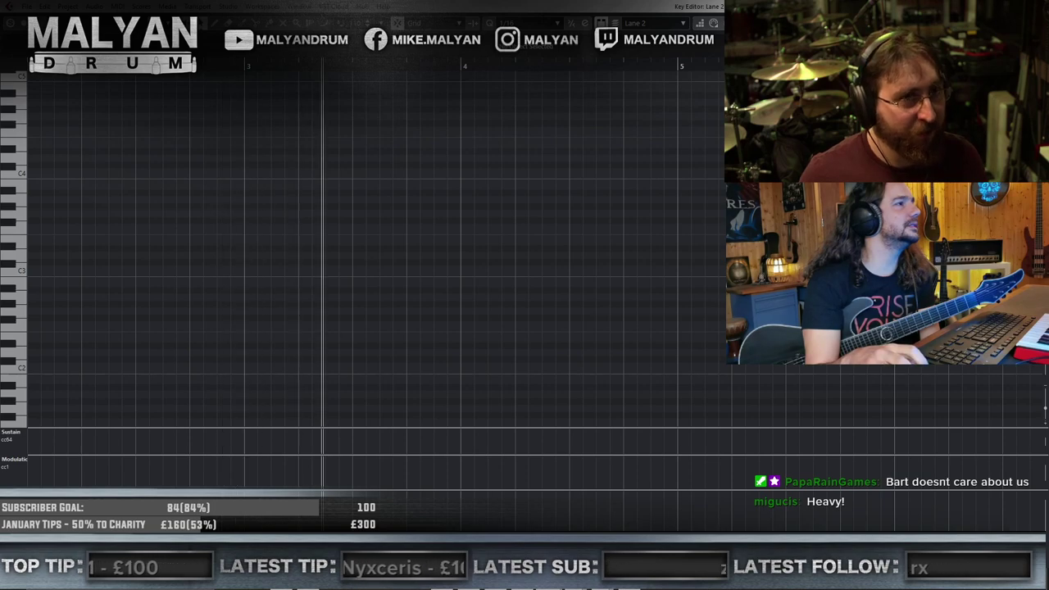
pyautogui.press('Return')
pyautogui.moveTo(387, 87); pyautogui.dragTo(390, 90)
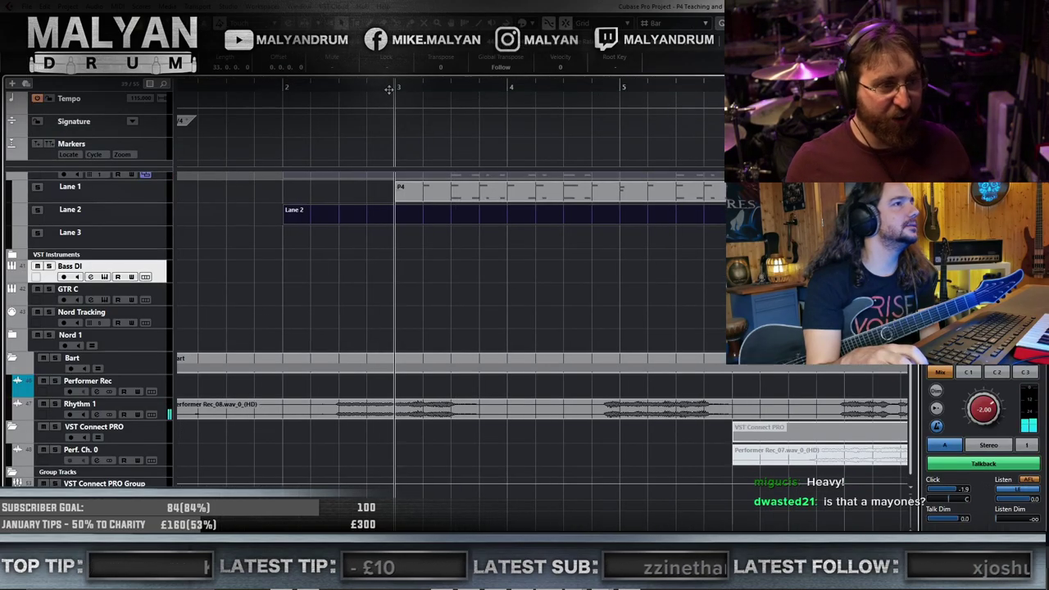
pyautogui.doubleClick(451, 220)
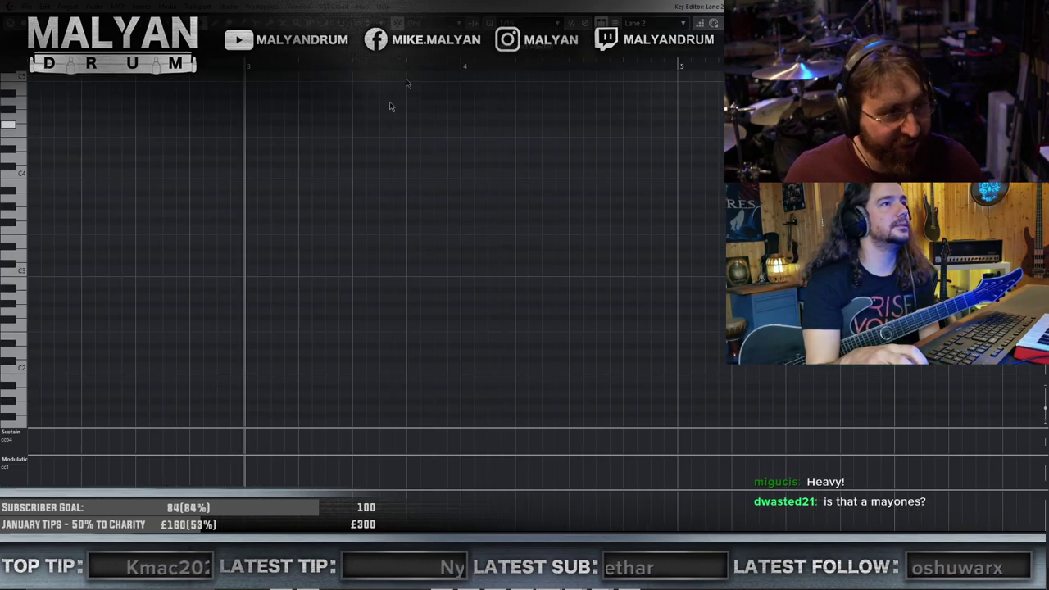
pyautogui.scroll(2, 235, 370)
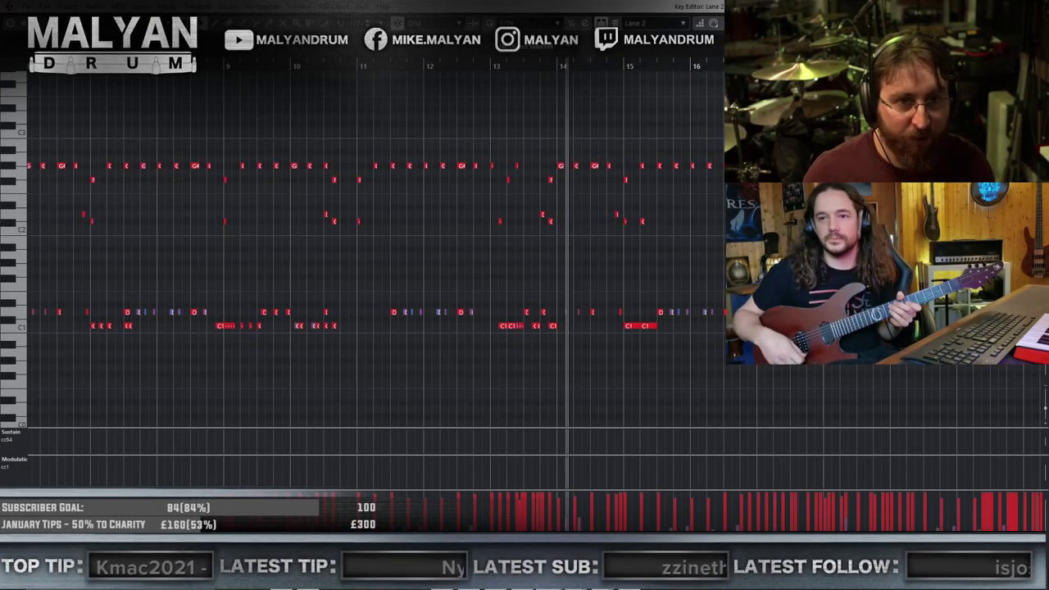
# - Close the Key Editor and deselect the recorded drum part on the P4 track
pyautogui.press('Return')
pyautogui.scroll(-1, 565, 265)
pyautogui.scroll(-1, 565, 265)
pyautogui.scroll(4, 402, 291)
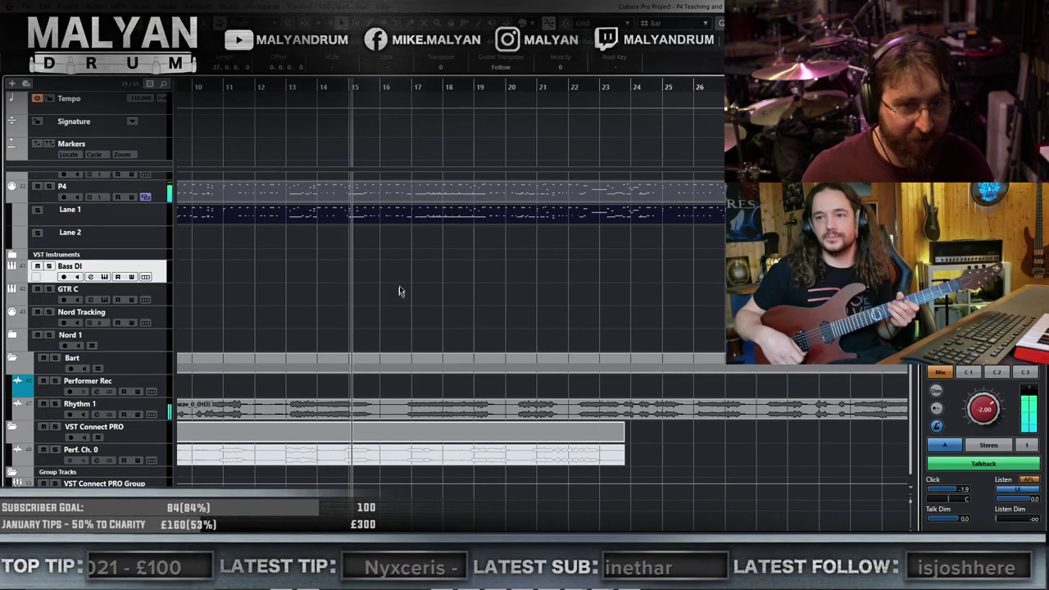
pyautogui.hscroll(-2, 473, 301)
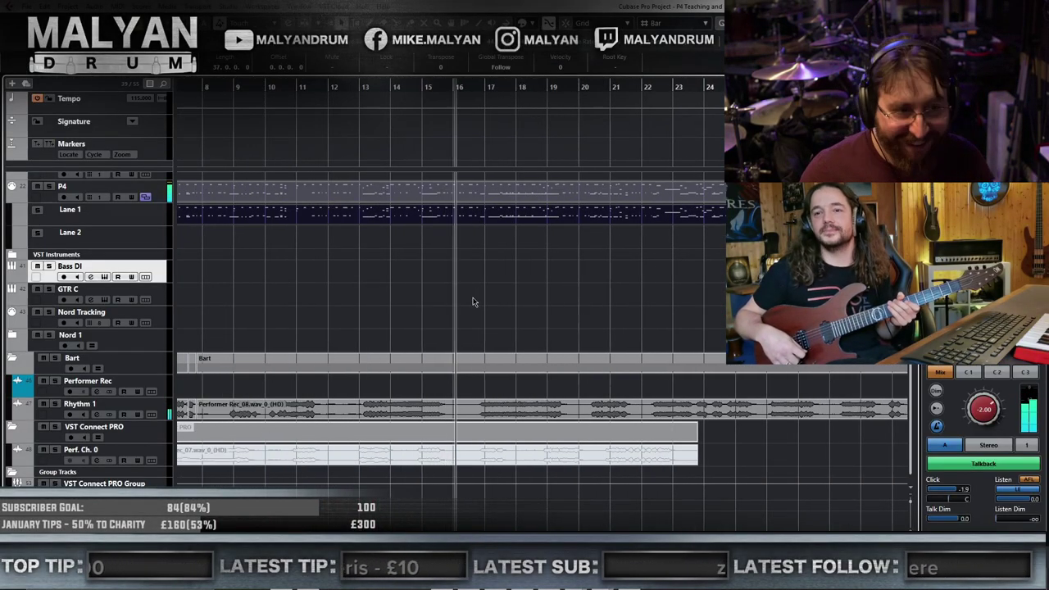
pyautogui.click(410, 307)
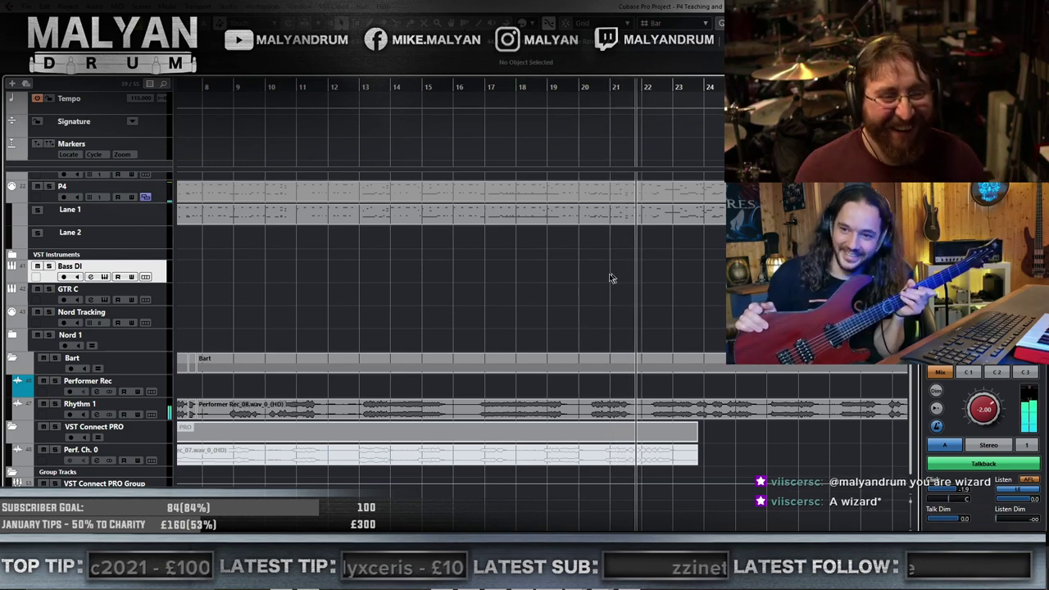
pyautogui.scroll(1, 654, 279)
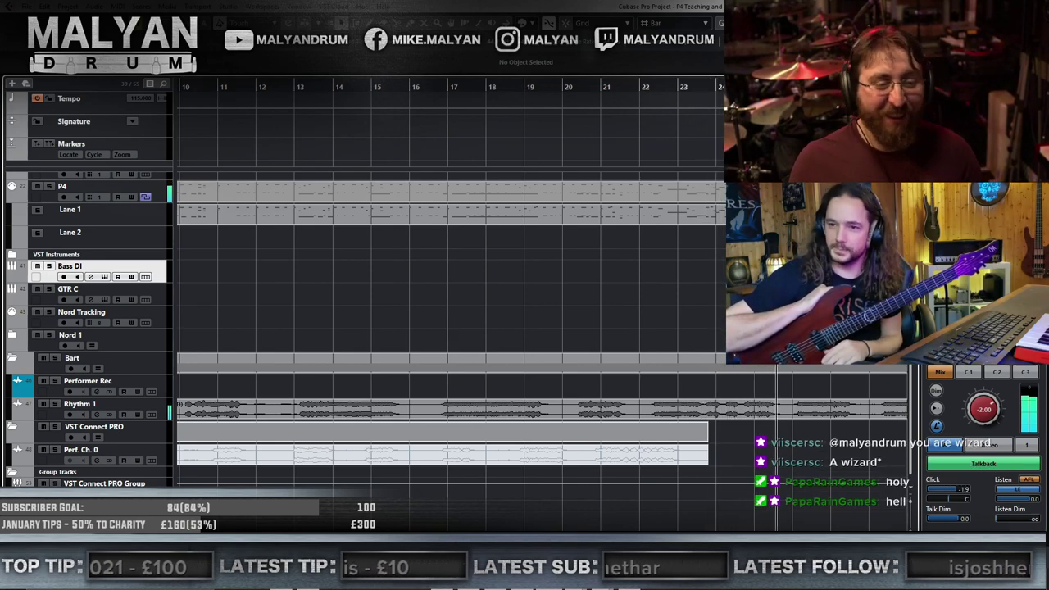
pyautogui.moveTo(726, 86); pyautogui.dragTo(727, 57)
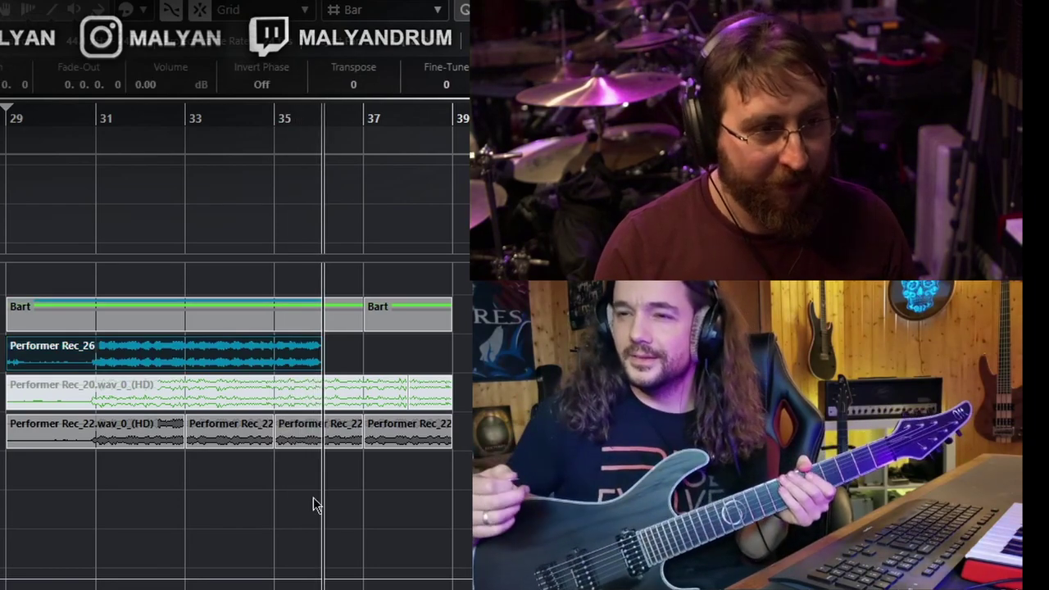
# - Try to move the Performer Rec_26 clip down below the Performer Rec_22 clips, and undo the change
pyautogui.scroll(2, 314, 505)
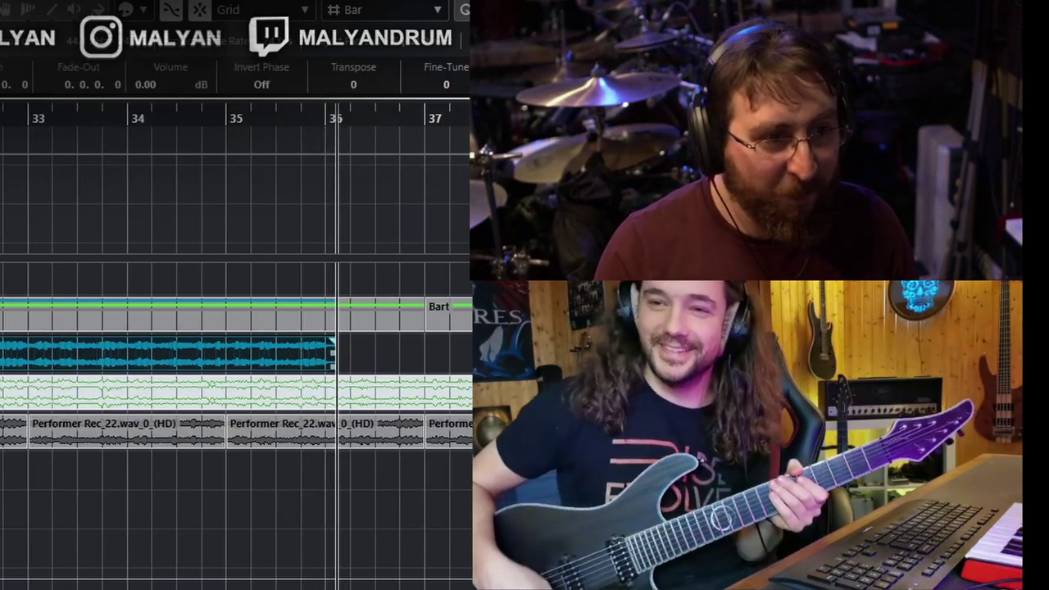
pyautogui.moveTo(4, 352); pyautogui.dragTo(4, 471)
pyautogui.hotkey('ctrl', 'z')
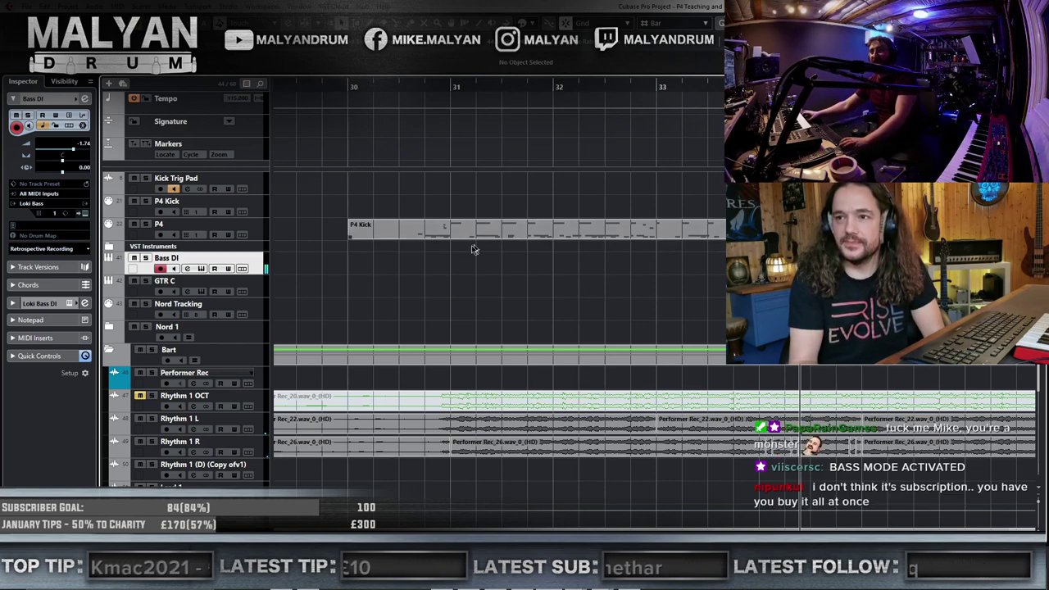
# - Duplicate the selected P4 Kick and Bass DI parts so the copies follow directly after the originals
pyautogui.scroll(-2, 447, 286)
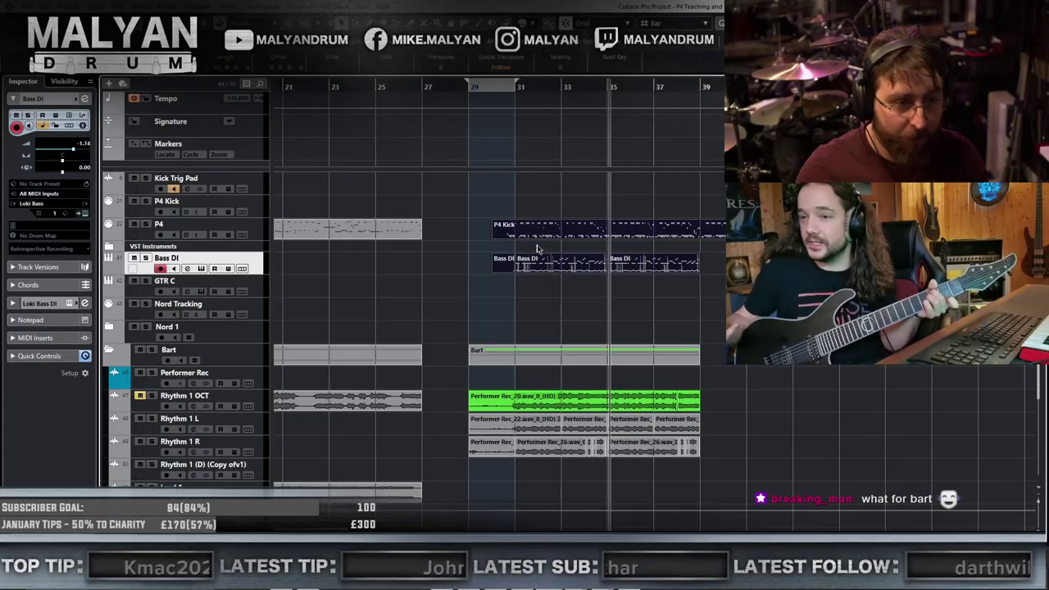
pyautogui.hotkey('ctrl', 'd')
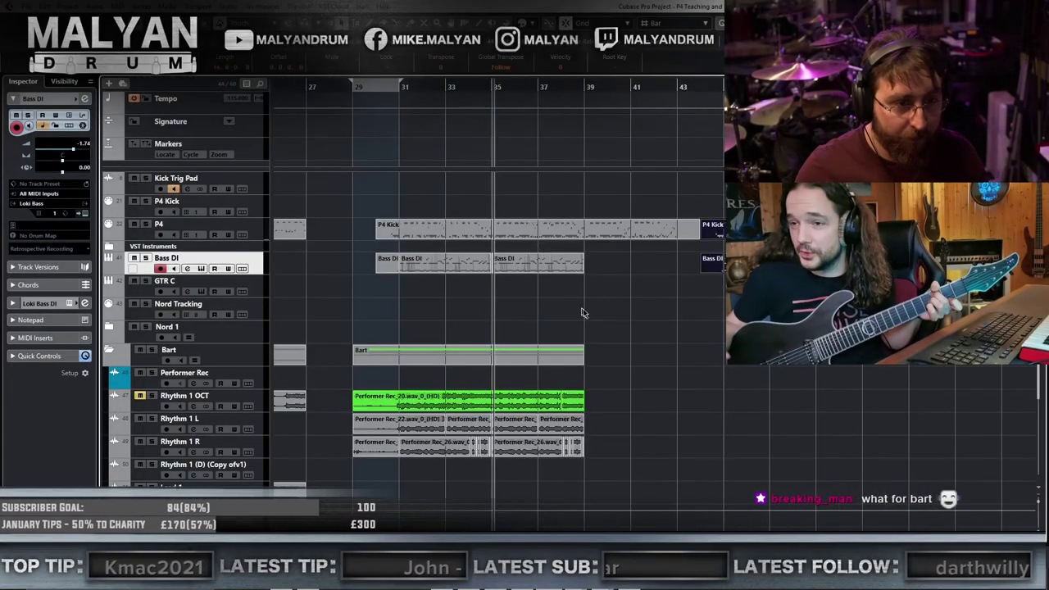
# - Duplicate the last Bass DI part so that the copy starts at bar 39
pyautogui.moveTo(677, 305); pyautogui.dragTo(466, 253)
pyautogui.hotkey('ctrl', 'd')
pyautogui.scroll(2, 540, 389)
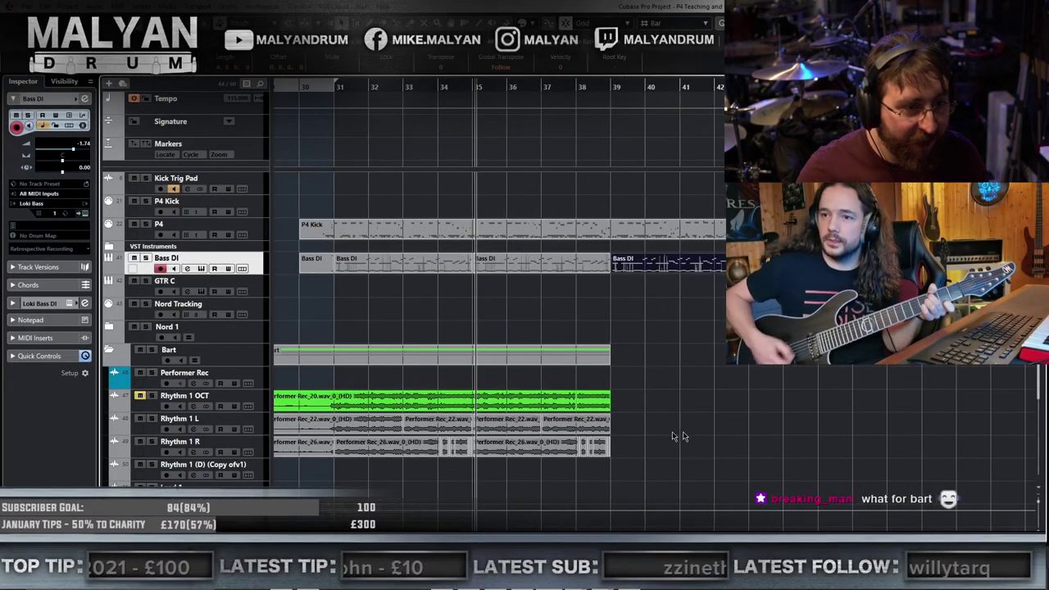
pyautogui.scroll(1, 653, 479)
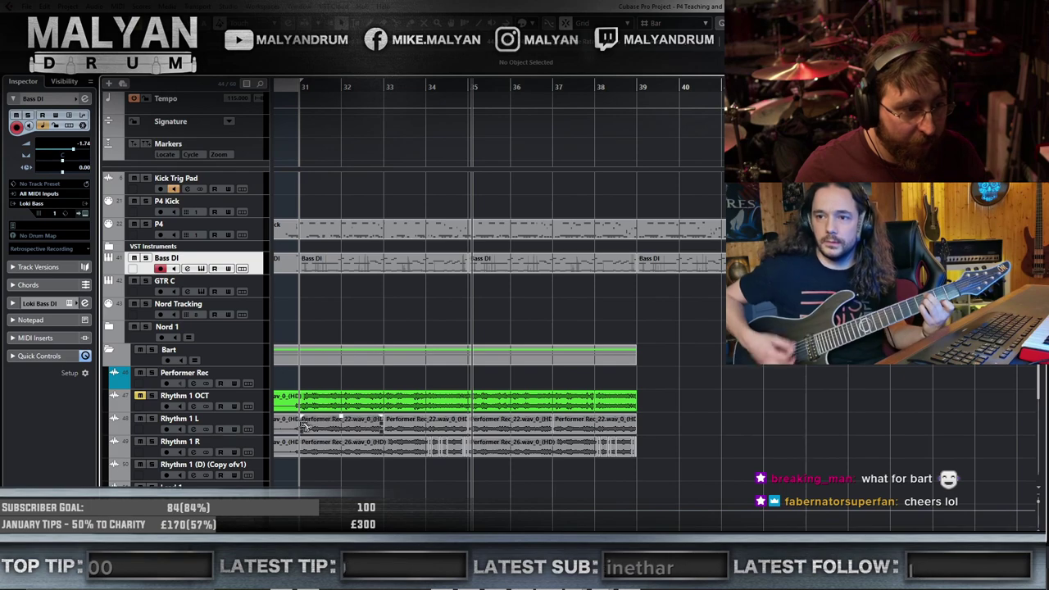
# - Duplicate the Rhythm 1 L and Rhythm 1 R clips between bars 31 and 39 so the copies start at bar 39
pyautogui.moveTo(646, 463); pyautogui.dragTo(367, 423)
pyautogui.hotkey('ctrl', 'd')
pyautogui.click(717, 488)
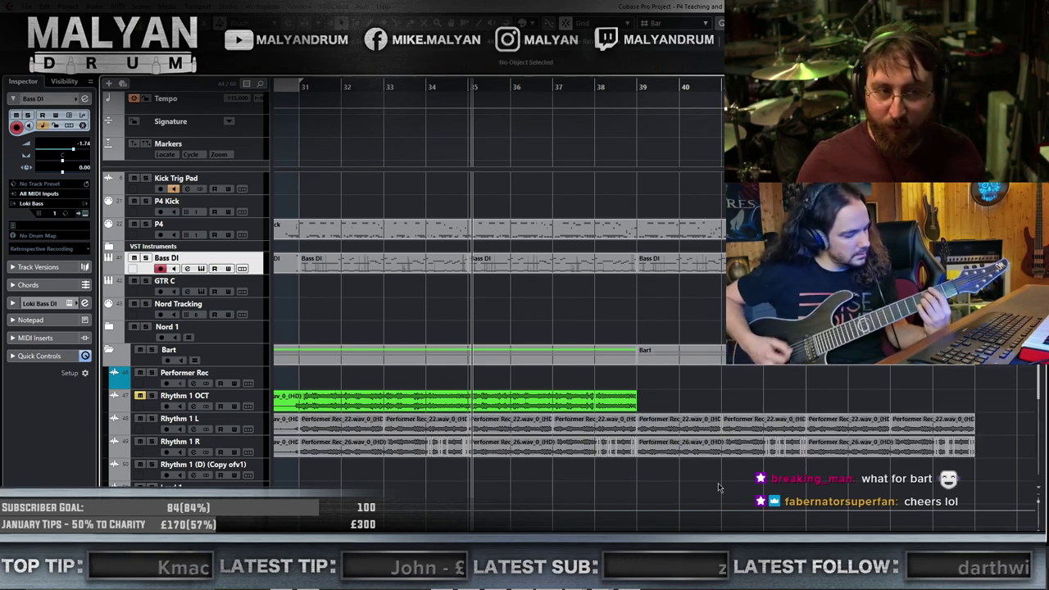
# - Delete the green Performer Rec_20 recording from the Rhythm 1 OCT track between bars 29 and 39
pyautogui.click(503, 400)
pyautogui.scroll(-1, 505, 401)
pyautogui.hscroll(-2, 296, 420)
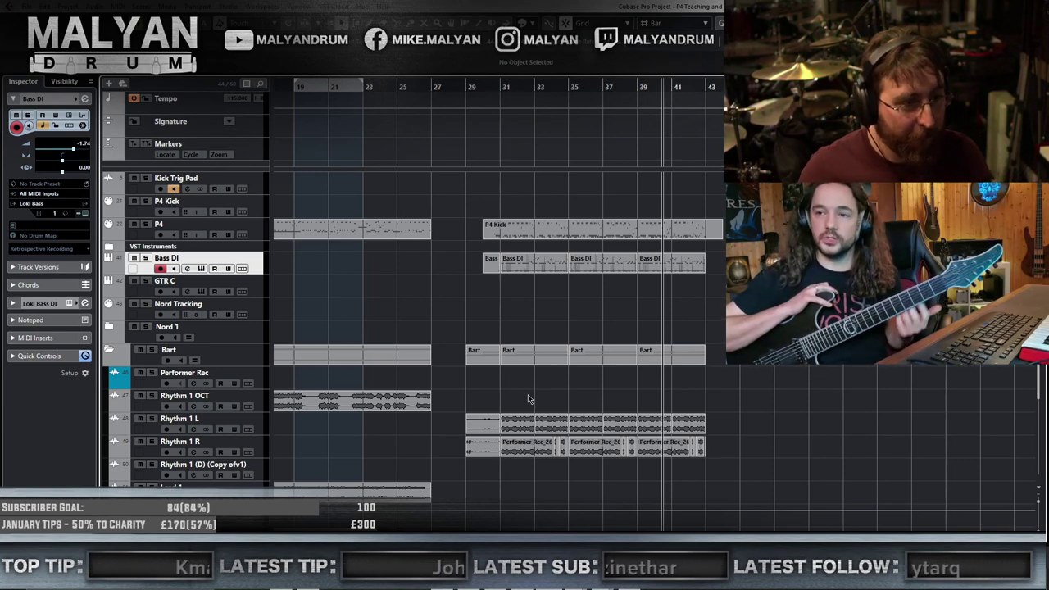
pyautogui.scroll(2, 582, 421)
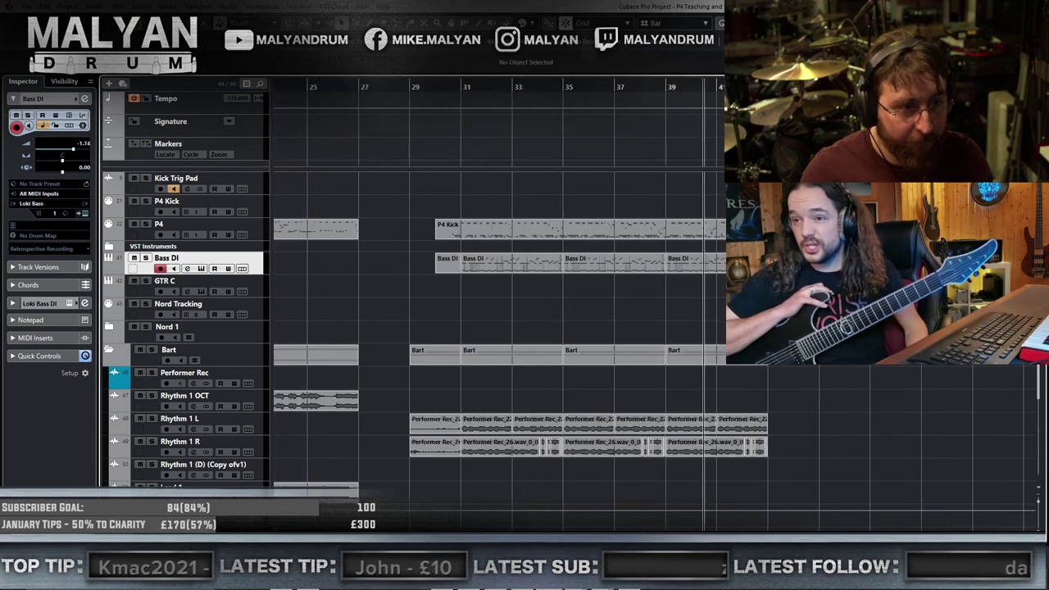
pyautogui.scroll(-2, 615, 198)
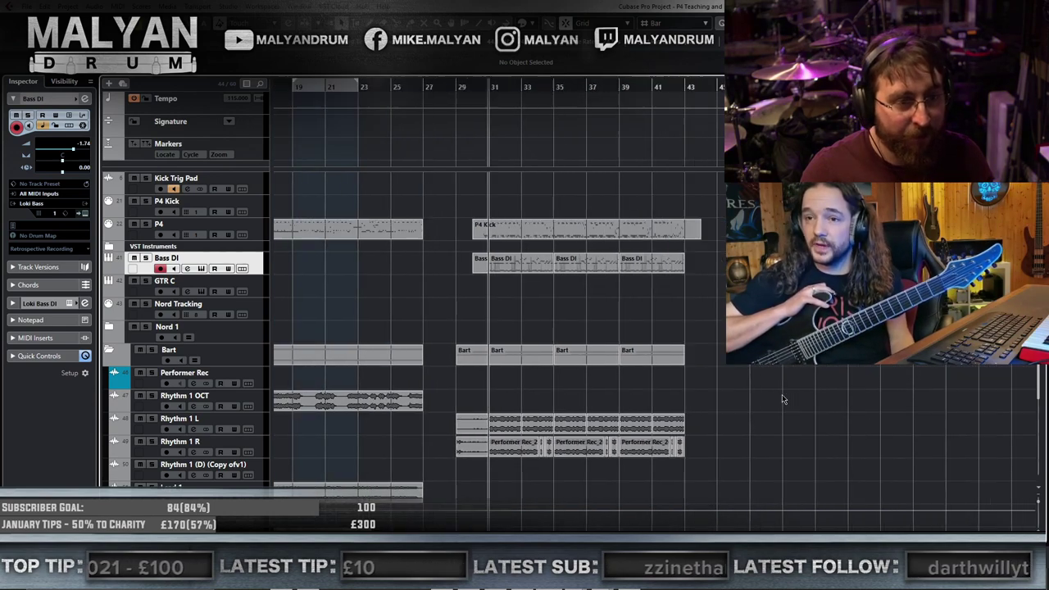
pyautogui.scroll(-2, 770, 421)
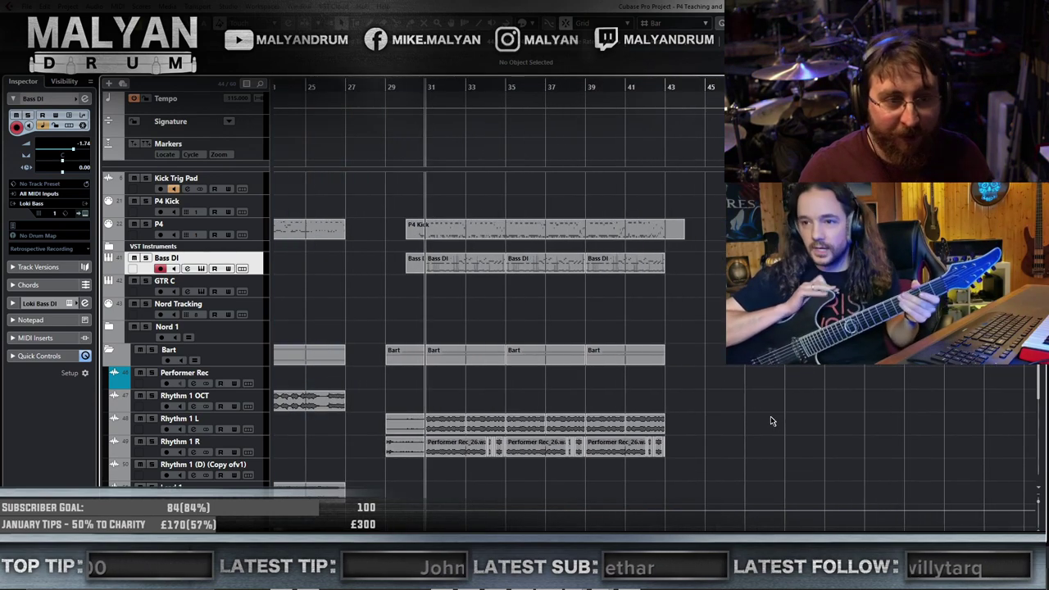
pyautogui.scroll(5, 574, 123)
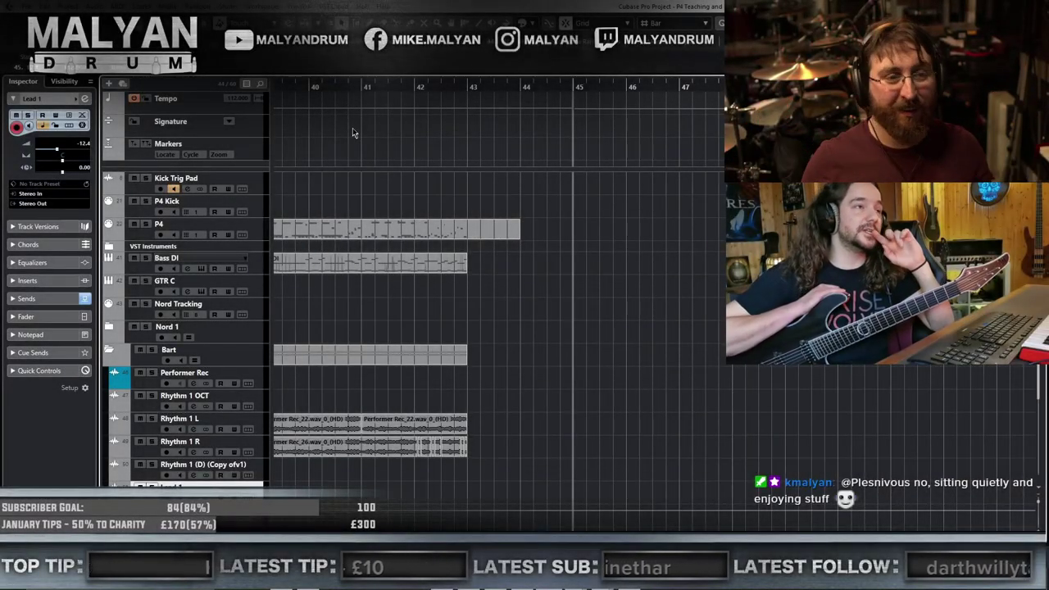
pyautogui.moveTo(585, 282); pyautogui.dragTo(640, 329)
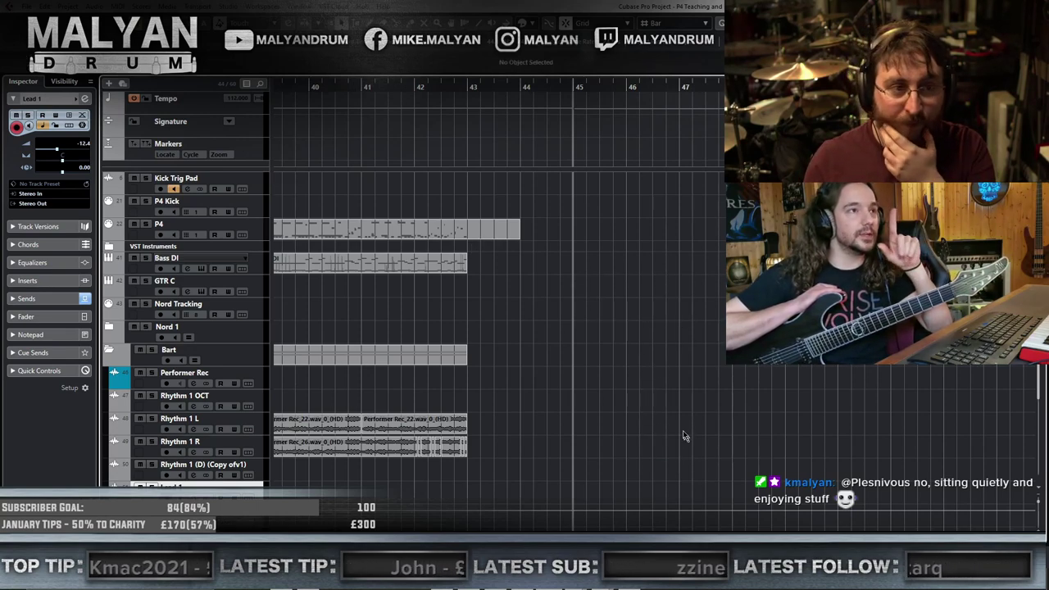
pyautogui.press('g')
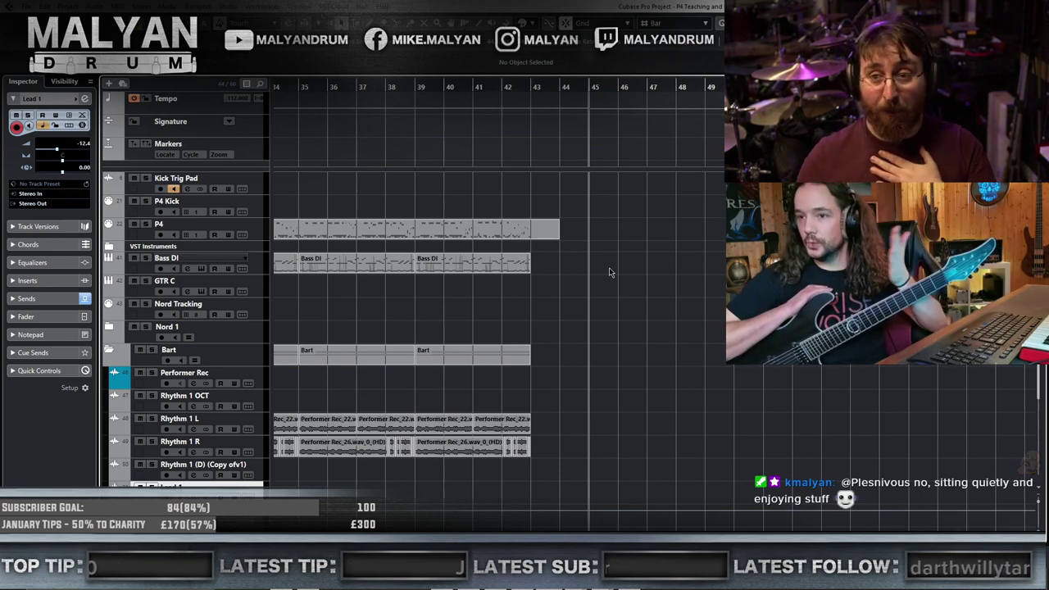
pyautogui.press('h')
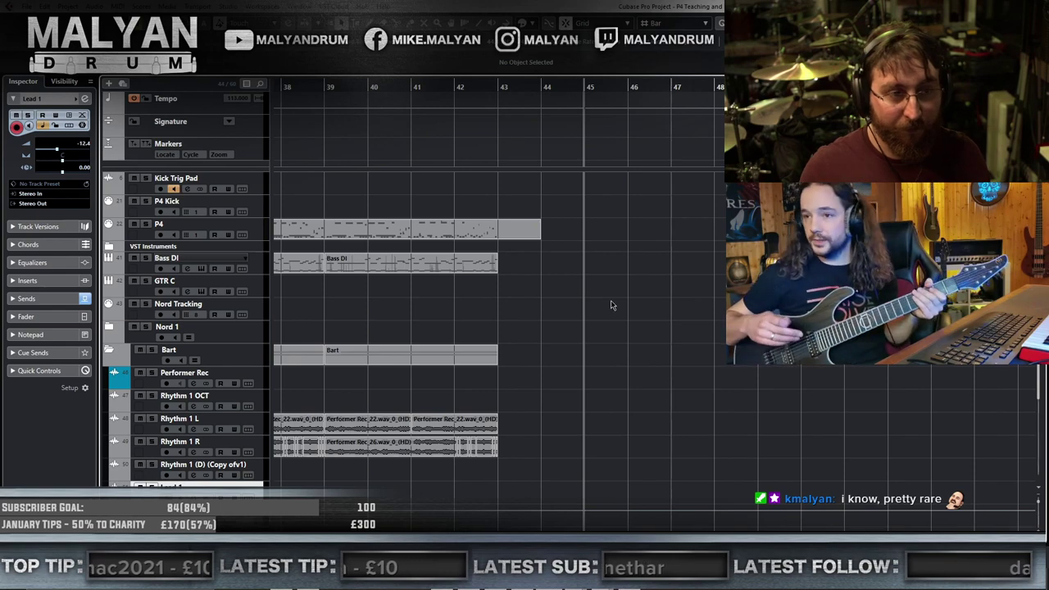
pyautogui.press('h')
pyautogui.press('g')
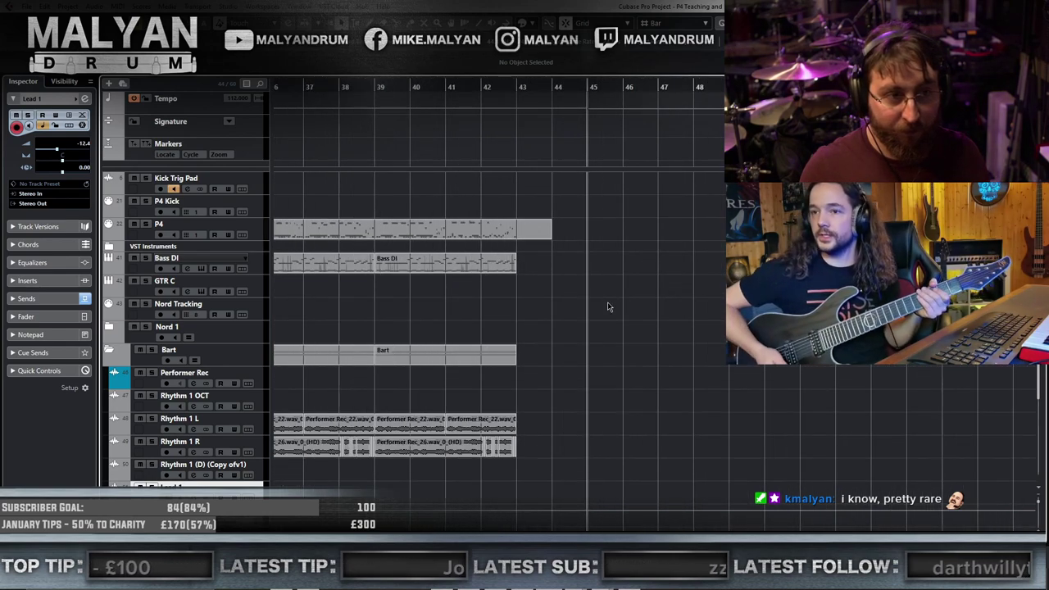
pyautogui.press('h')
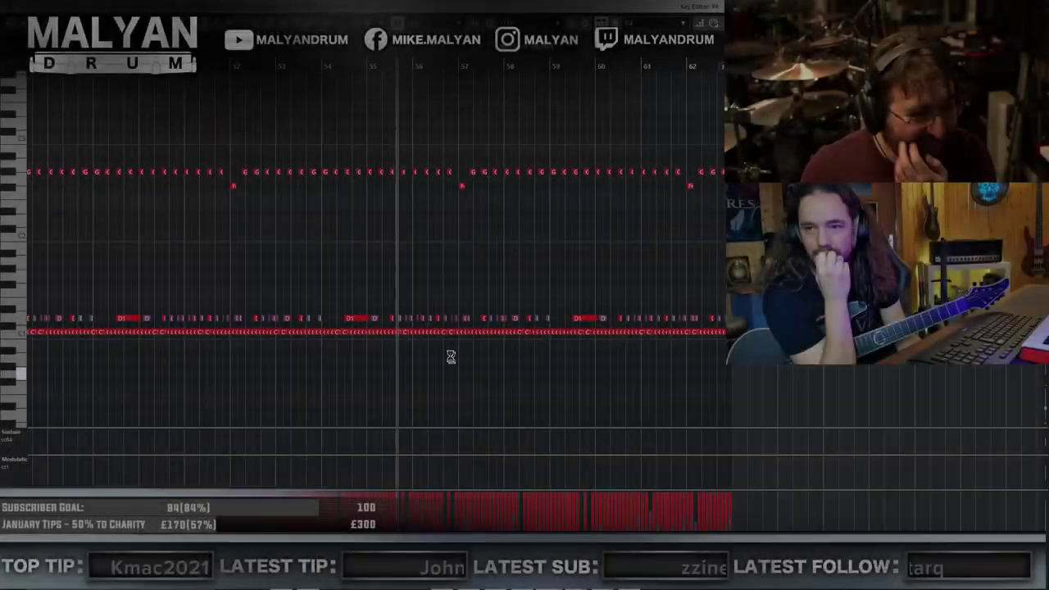
pyautogui.scroll(-1, 417, 383)
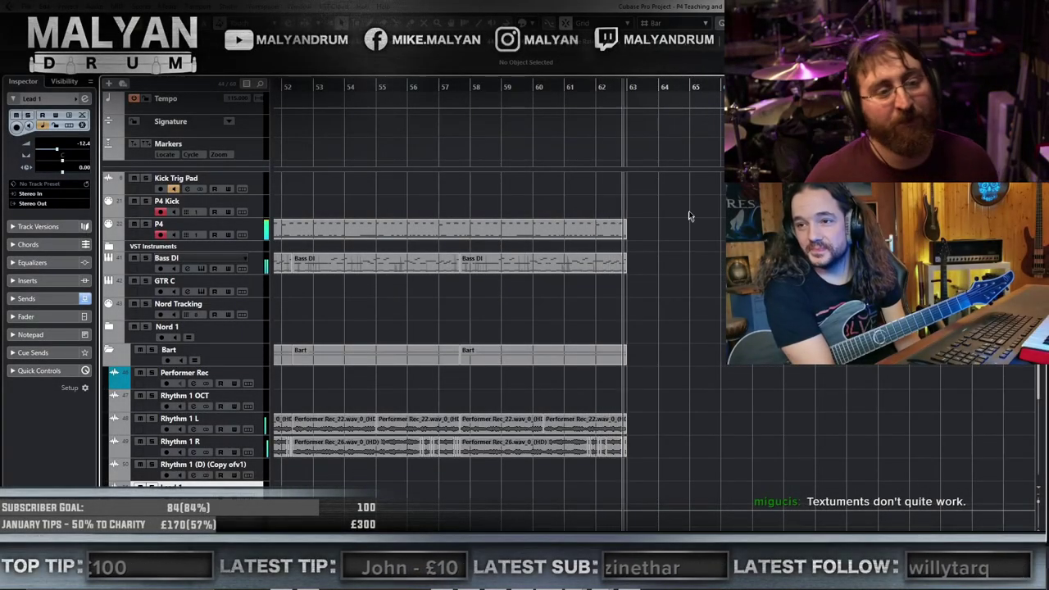
pyautogui.scroll(-3, 672, 301)
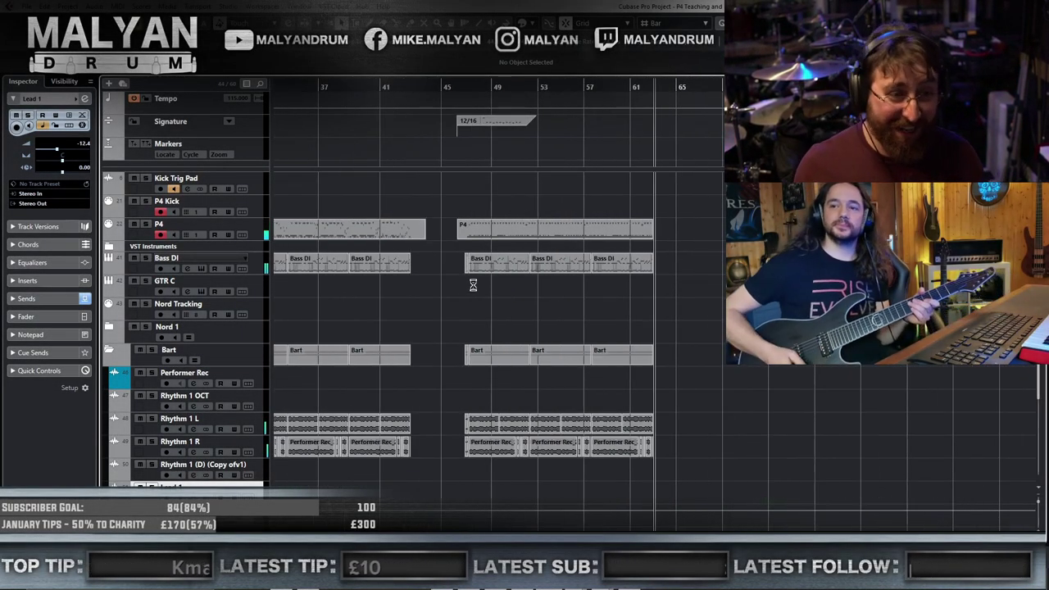
pyautogui.scroll(3, 473, 284)
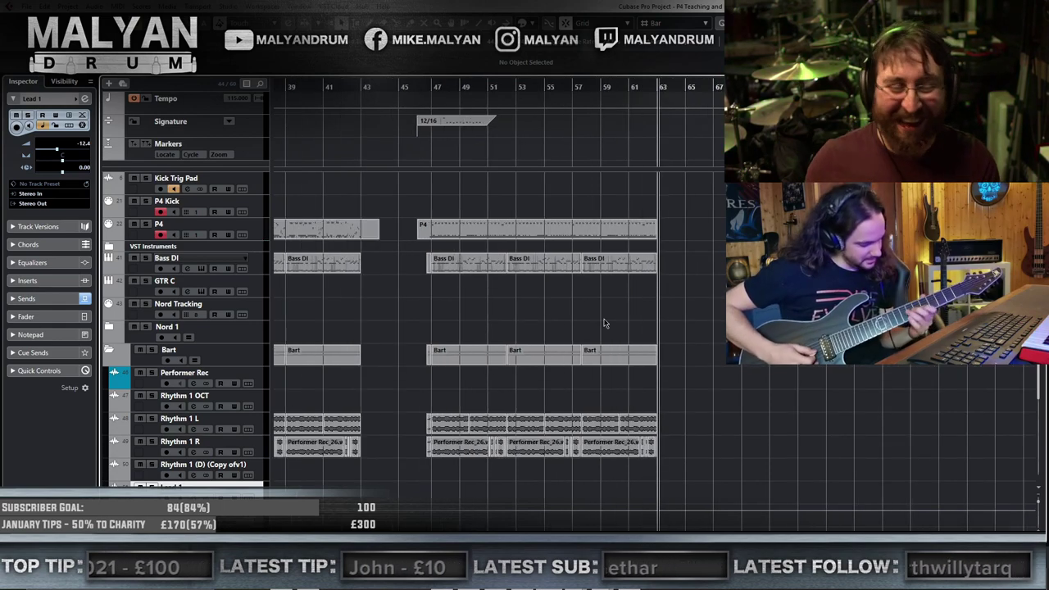
pyautogui.scroll(-2, 601, 319)
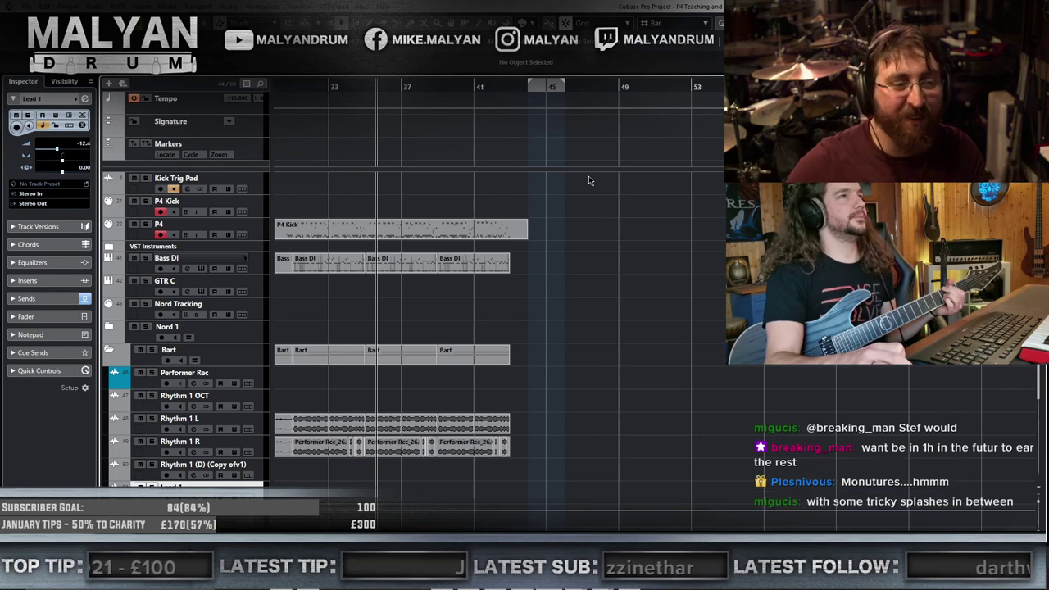
# - Check the VST Connect PRO window, close it, and select the Performer Rec track
pyautogui.hotkey('alt', 'Tab')
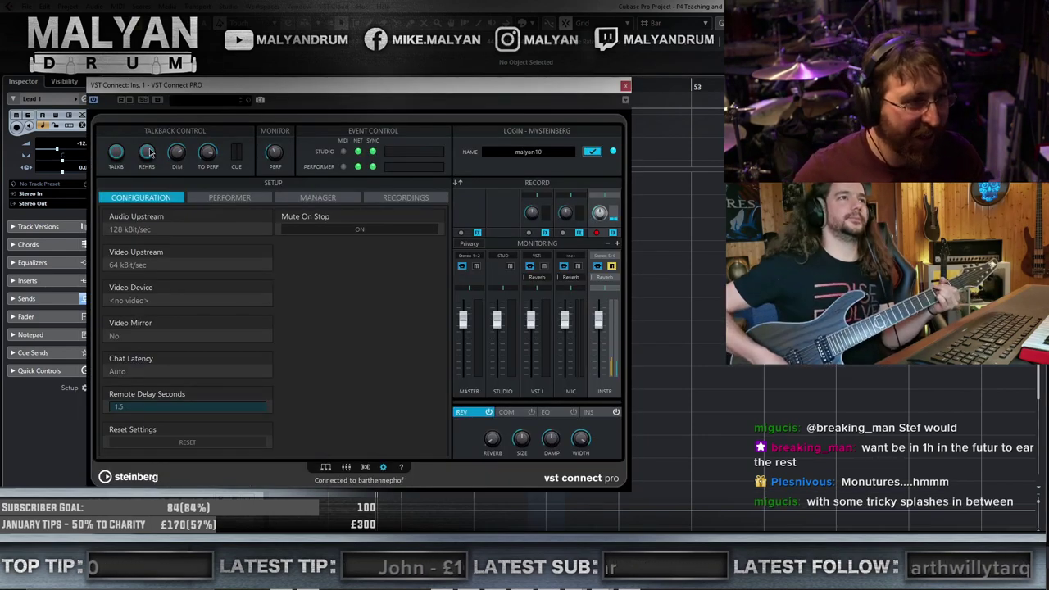
pyautogui.click(624, 86)
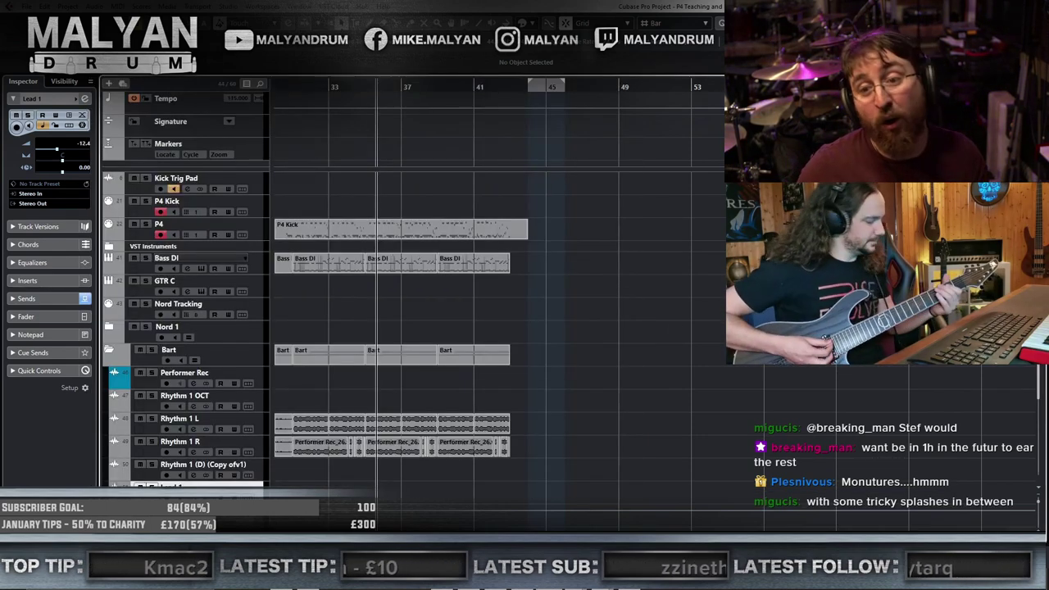
pyautogui.hscroll(3, 709, 361)
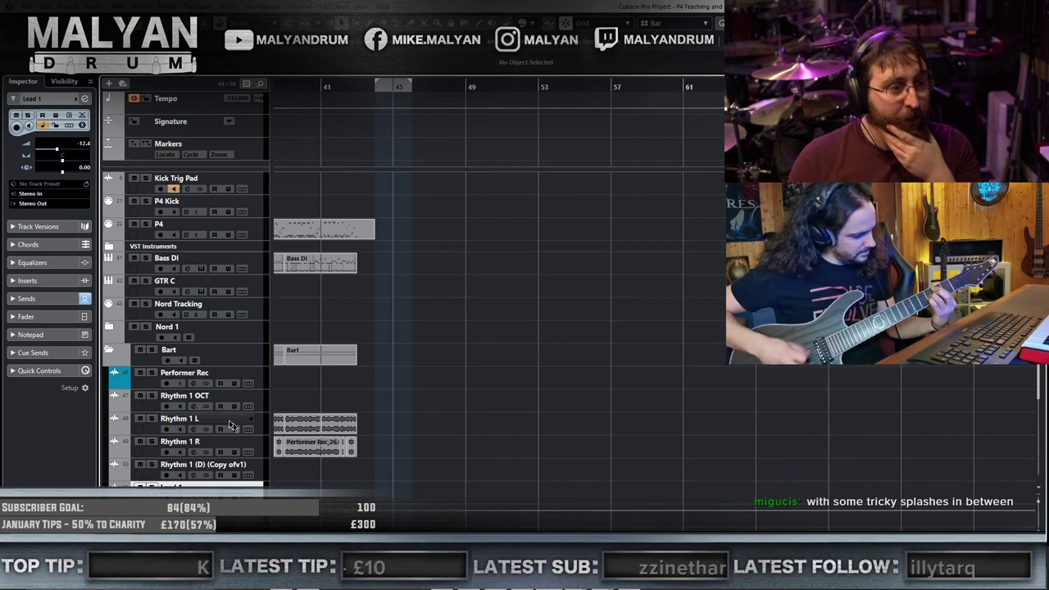
pyautogui.scroll(-3, 366, 449)
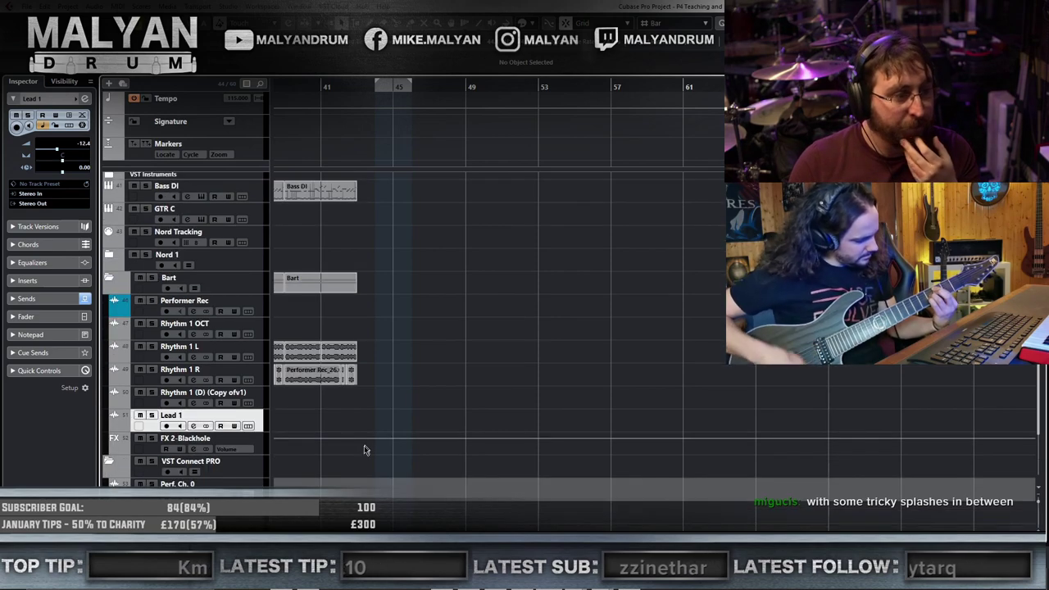
pyautogui.click(187, 304)
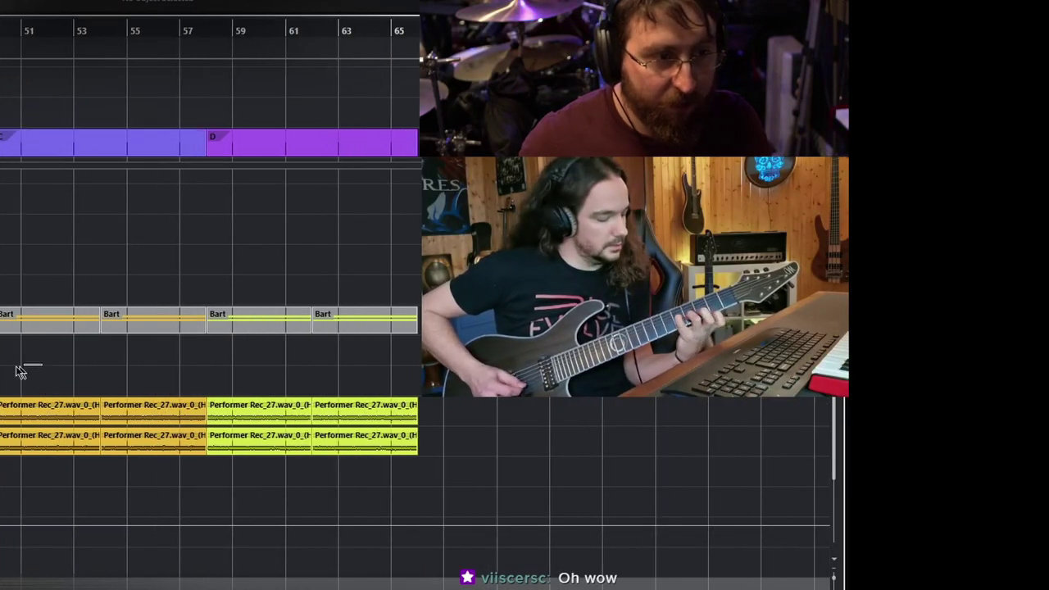
# - Set the locators around the C and D sections from bar 50 to bar 66 and insert silence into that range
pyautogui.scroll(-2, 85, 362)
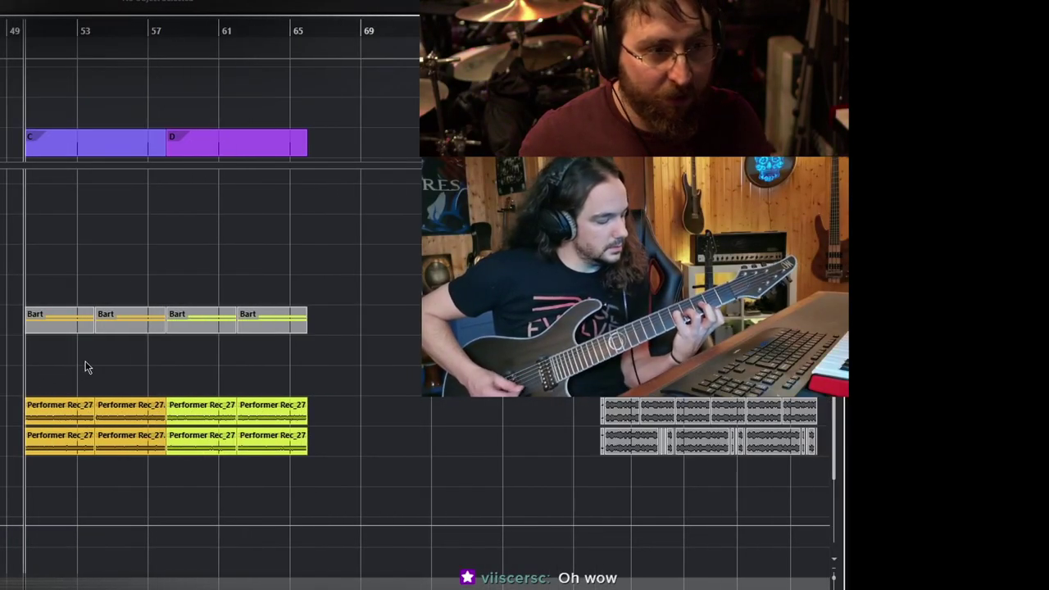
pyautogui.scroll(3, 86, 362)
pyautogui.scroll(-3, 298, 394)
pyautogui.scroll(1, 435, 475)
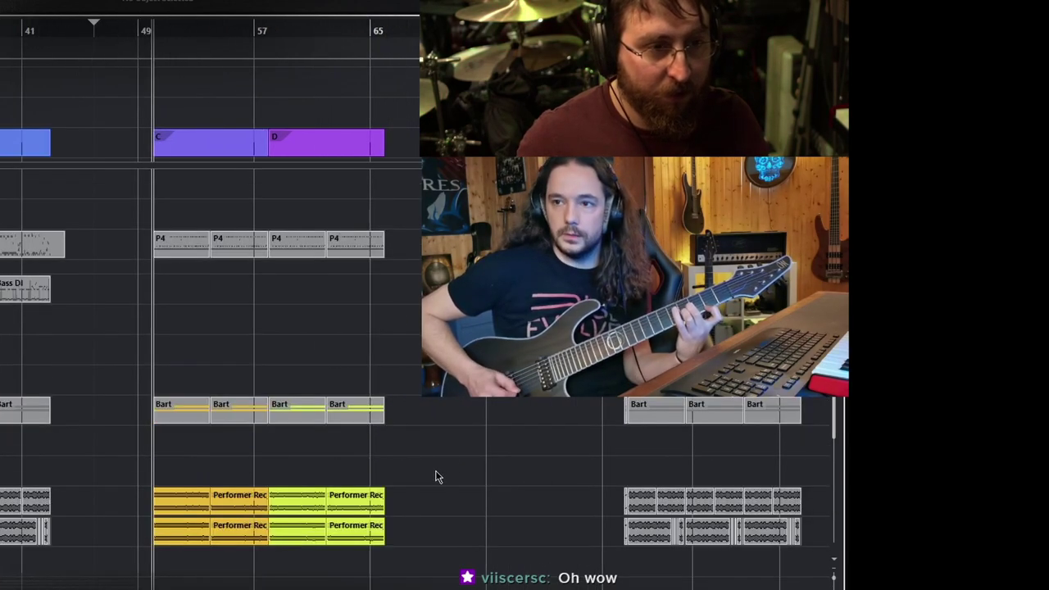
pyautogui.scroll(-2, 428, 477)
pyautogui.scroll(1, 418, 490)
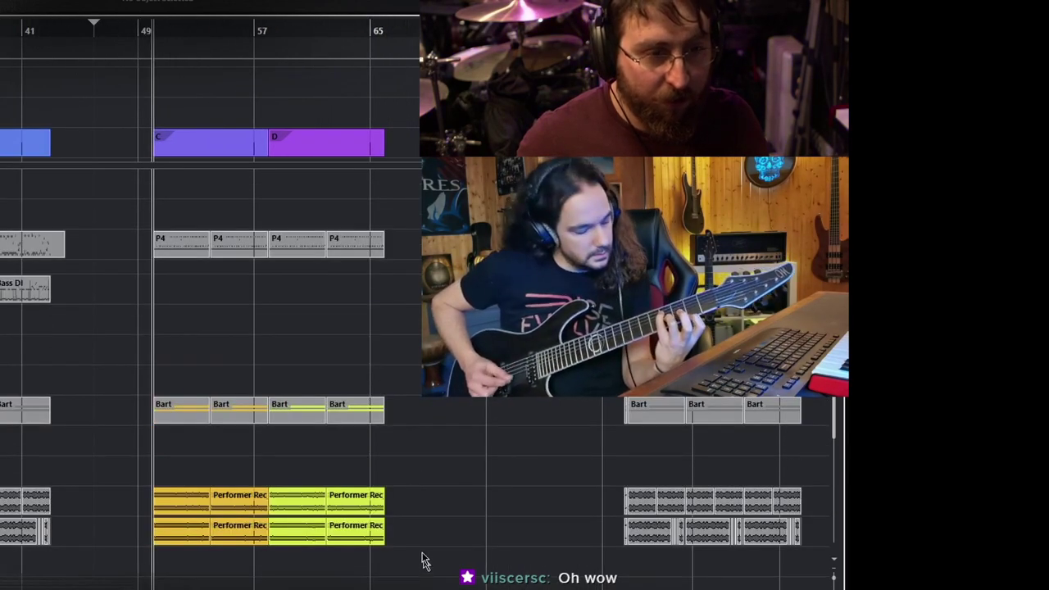
pyautogui.moveTo(156, 18); pyautogui.dragTo(372, 31)
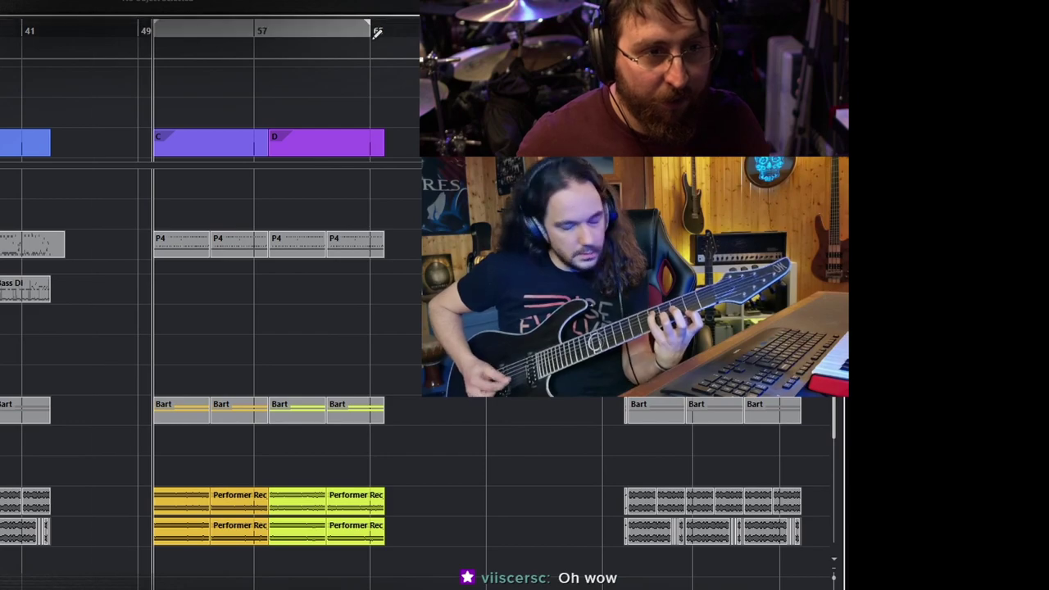
pyautogui.hotkey('ctrl', 'shift', 'e')
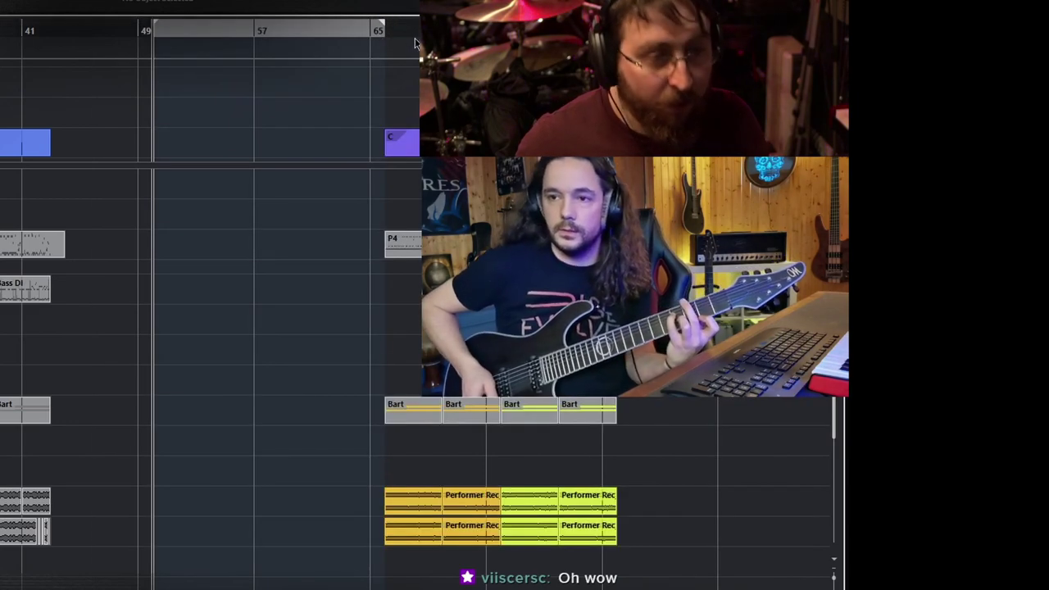
# - Move the shifted P4 parts and Rhythm 1 L and R guitar clips from bar 66 back to bar 50
pyautogui.scroll(-3, 445, 510)
pyautogui.scroll(1, 271, 562)
pyautogui.moveTo(273, 571); pyautogui.dragTo(126, 187)
pyautogui.moveTo(133, 244); pyautogui.dragTo(6, 244)
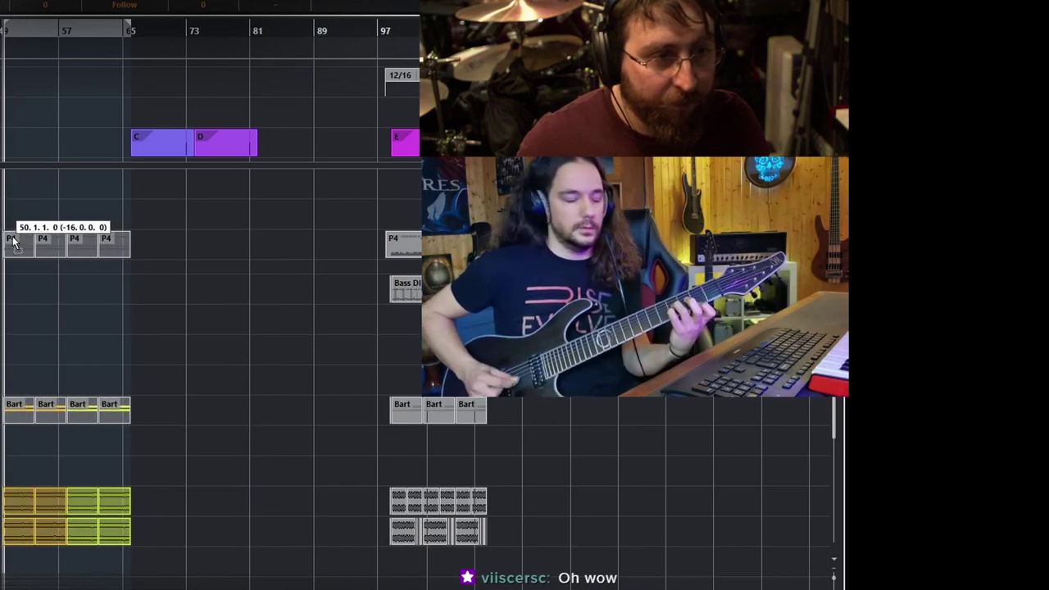
# - Delete the C and D cycle markers and select the P4 and Rhythm 1 guitar parts between bars 50 and 66
pyautogui.moveTo(142, 140)
pyautogui.mouseDown()
pyautogui.moveTo(84, 149)
pyautogui.moveTo(14, 123)
pyautogui.moveTo(25, 122)
pyautogui.mouseUp()
pyautogui.click(143, 123)
pyautogui.press('Delete')
pyautogui.press('Delete')
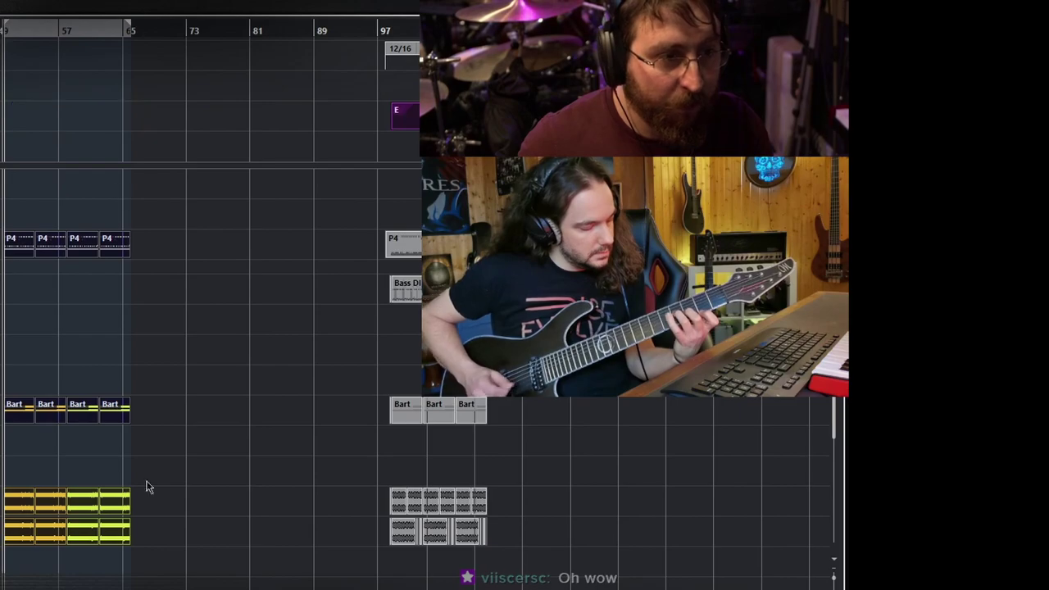
pyautogui.moveTo(173, 559); pyautogui.dragTo(187, 242)
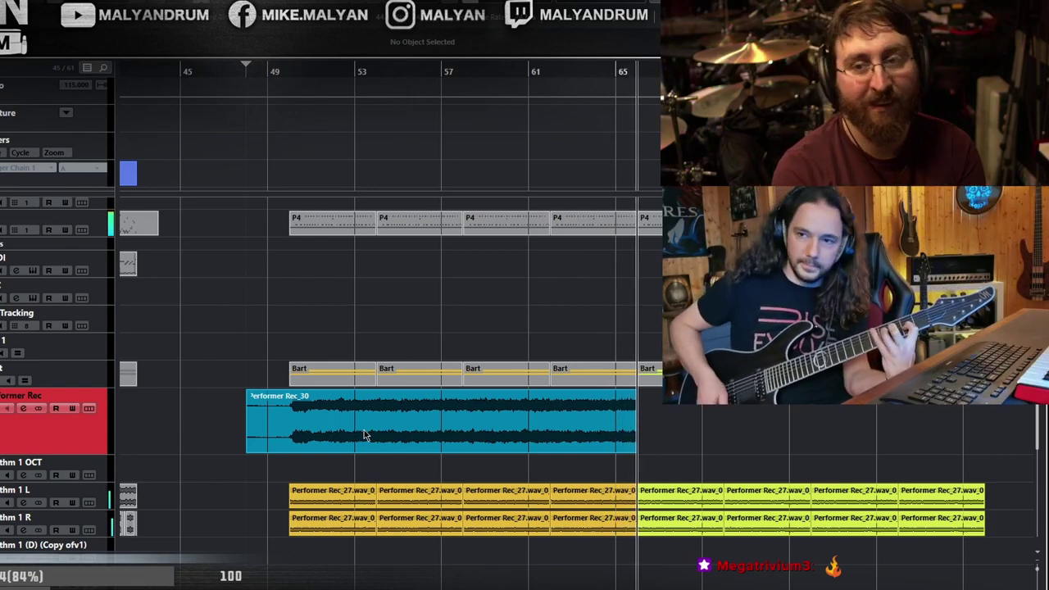
# - Stop recording the guitar take on the Performer Rec track shortly after bar 66
pyautogui.press('space')
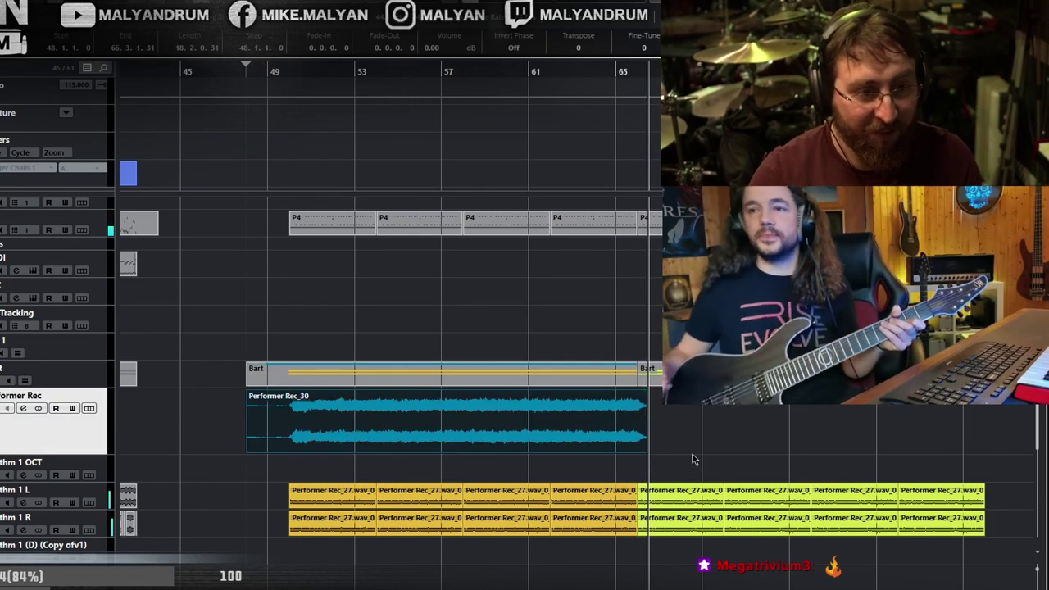
pyautogui.scroll(-3, 692, 459)
pyautogui.scroll(2, 593, 469)
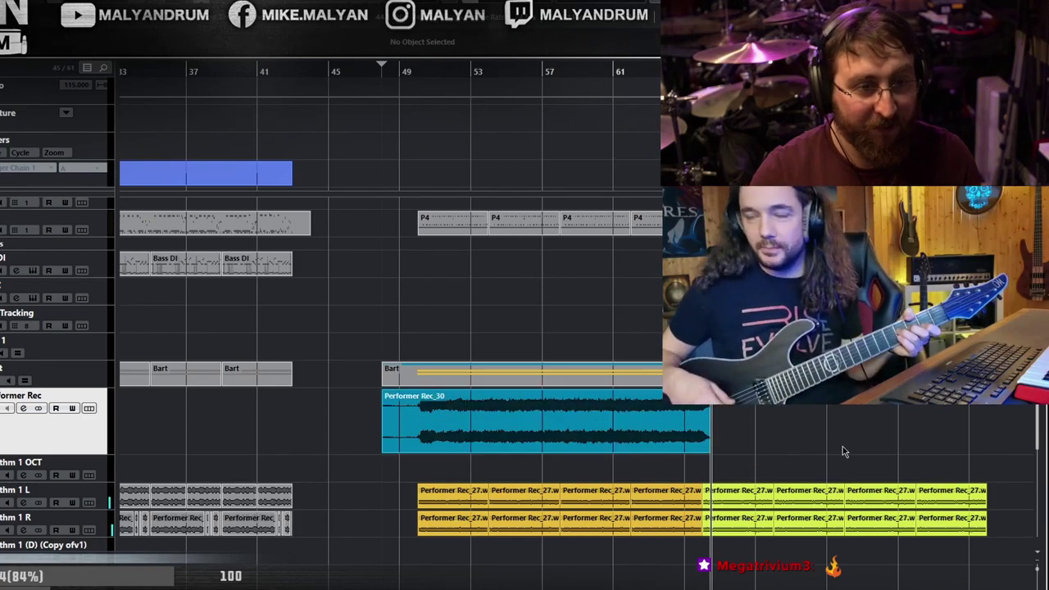
pyautogui.hscroll(2, 772, 447)
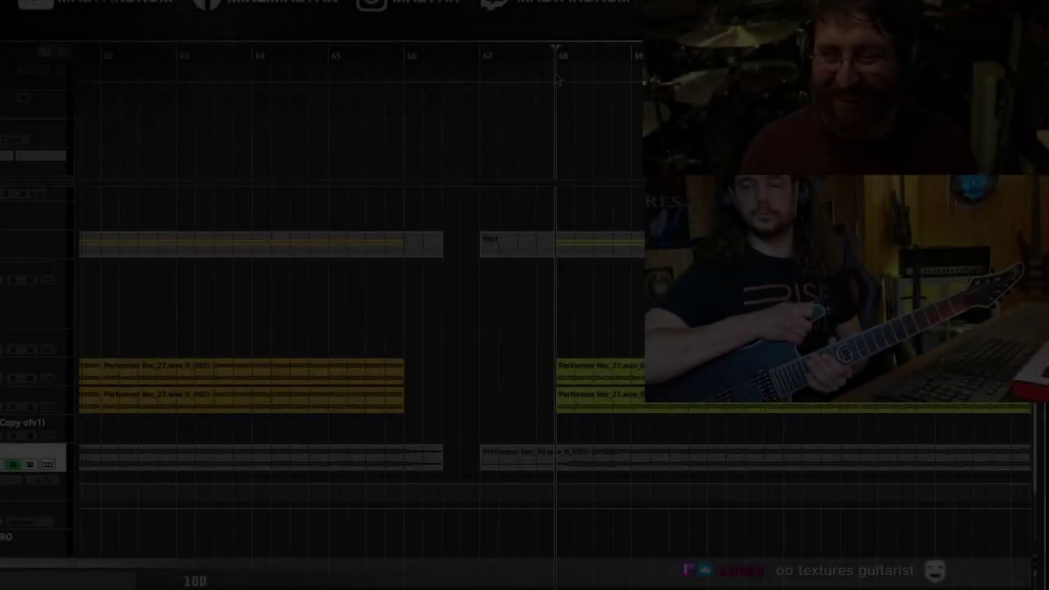
# - Play back the Performer Rec_30 guitar take from bar 68 together with the Rhythm 1 guitars
pyautogui.press('space')
pyautogui.scroll(-2, 660, 458)
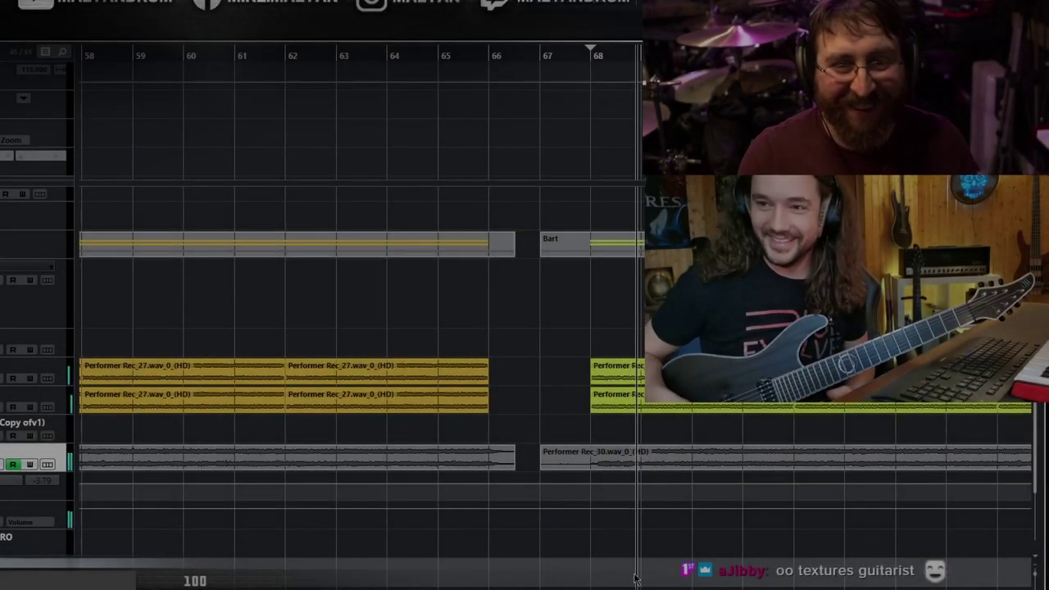
pyautogui.hscroll(4, 620, 565)
pyautogui.scroll(1, 423, 524)
pyautogui.hscroll(3, 508, 521)
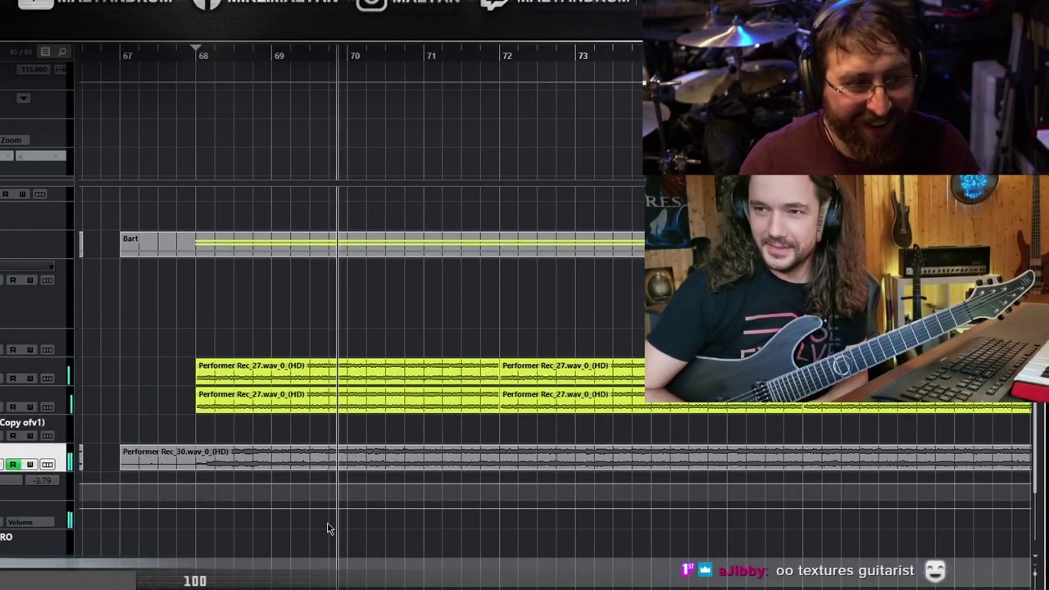
# - Select the Performer Rec_30 guitar take that starts at bar 67
pyautogui.scroll(-1, 422, 555)
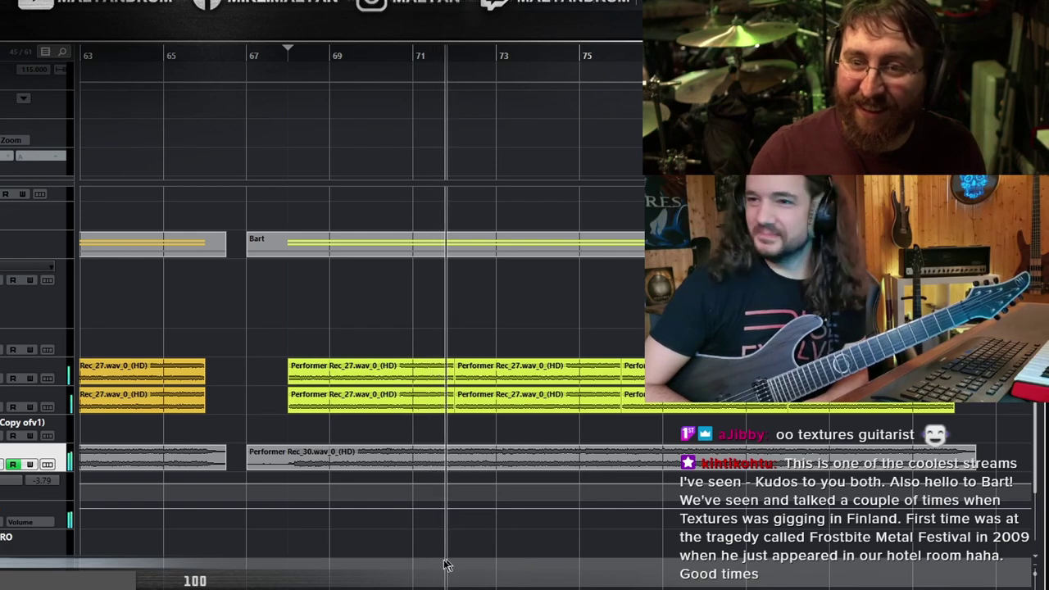
pyautogui.scroll(-2, 442, 562)
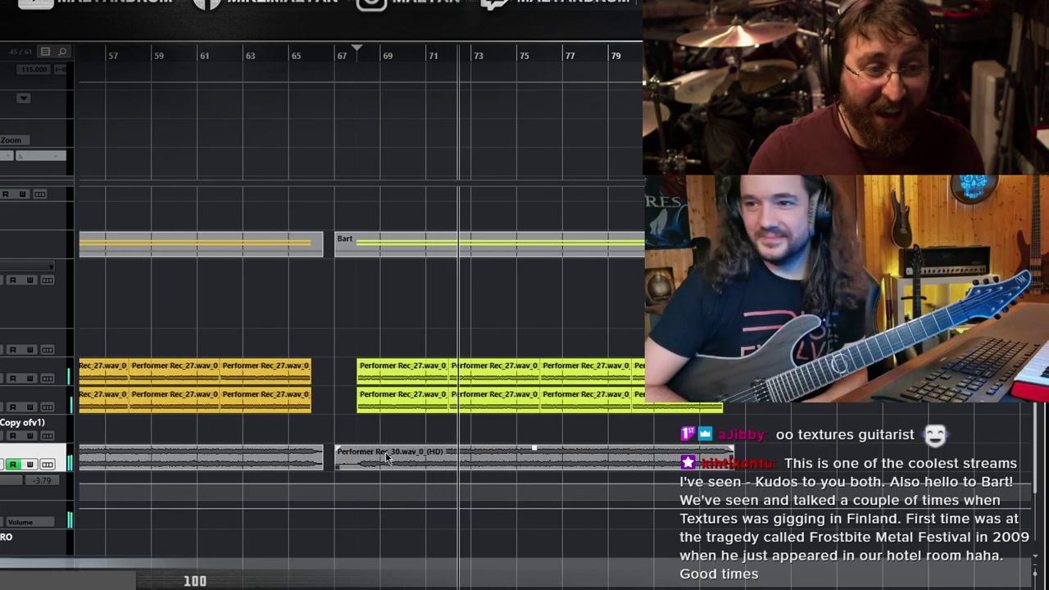
pyautogui.click(343, 463)
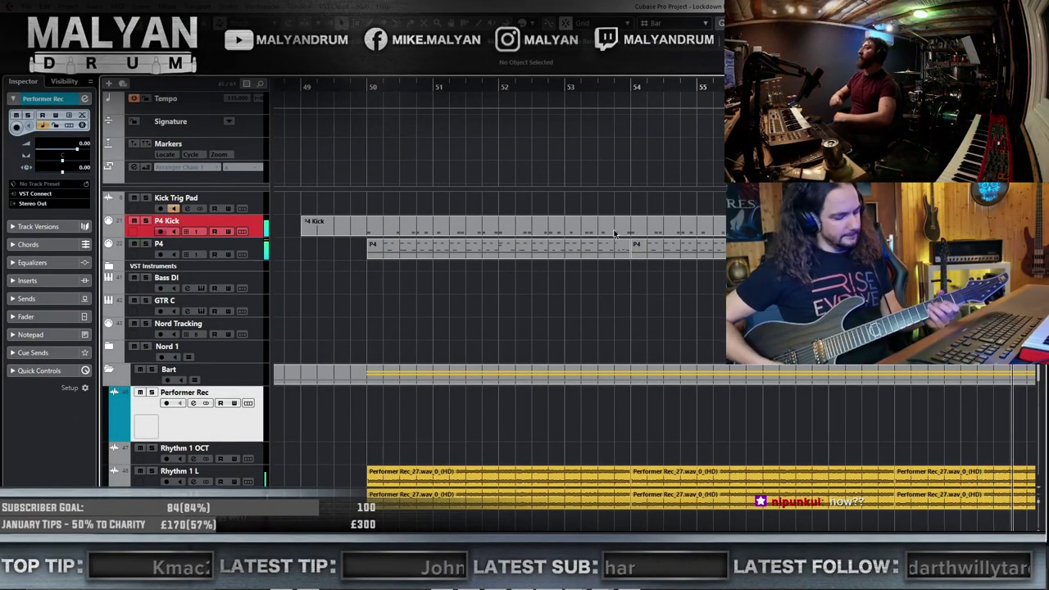
# - Split the recorded P4 Kick part at bar 58 and open its first section in the Key Editor
pyautogui.click(614, 234)
pyautogui.press('g')
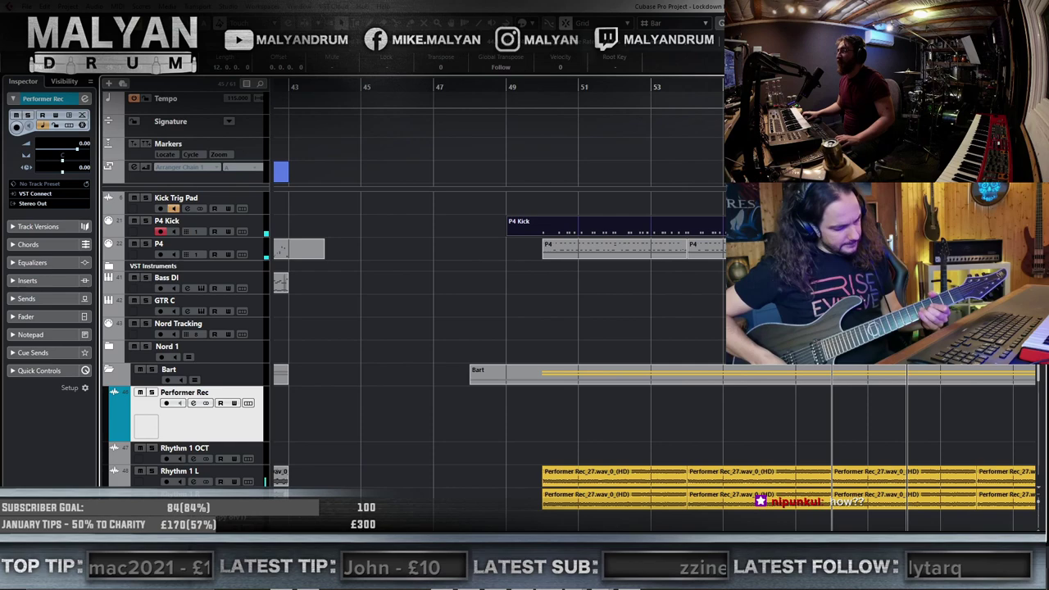
pyautogui.keyDown('alt'); pyautogui.click(830, 226); pyautogui.keyUp('alt')
pyautogui.doubleClick(709, 230)
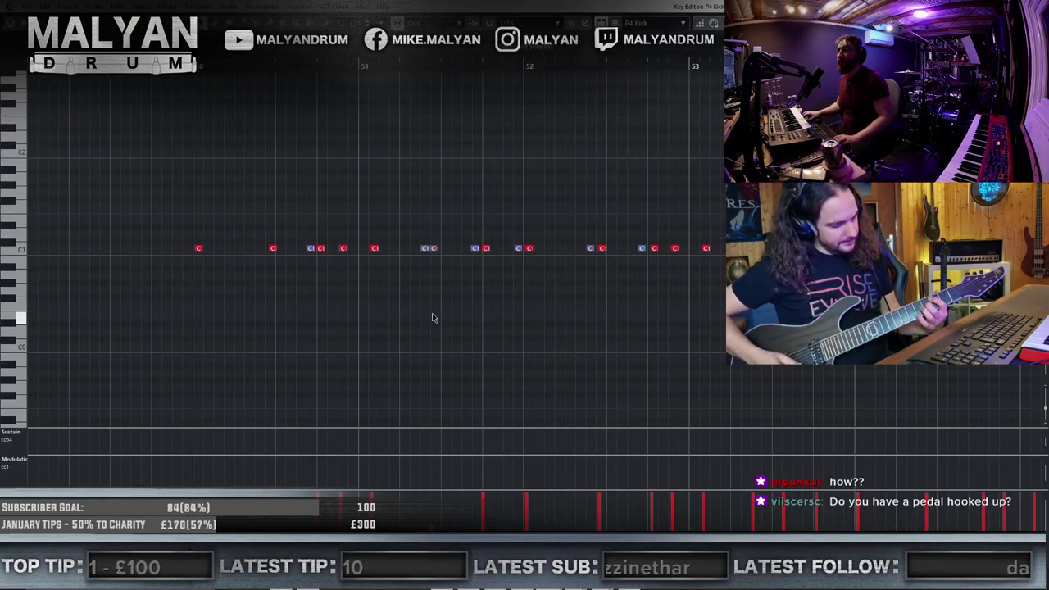
pyautogui.press('g')
pyautogui.press('g')
pyautogui.press('g')
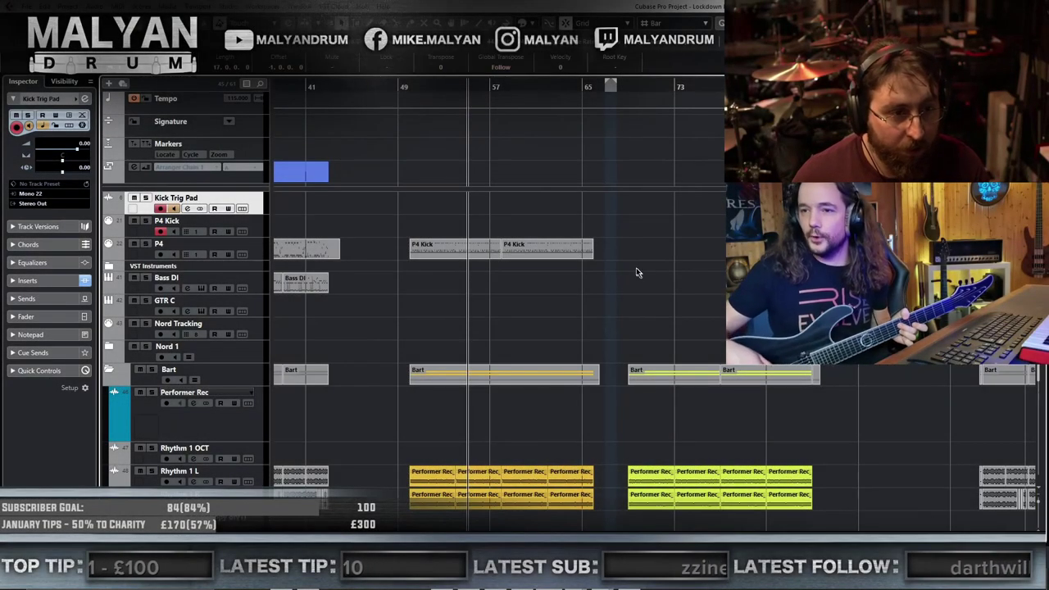
# - Copy the two P4 Kick parts on the P4 track from bar 50 to bar 69, aligned with the lime guitar clips
pyautogui.moveTo(637, 272); pyautogui.dragTo(451, 248)
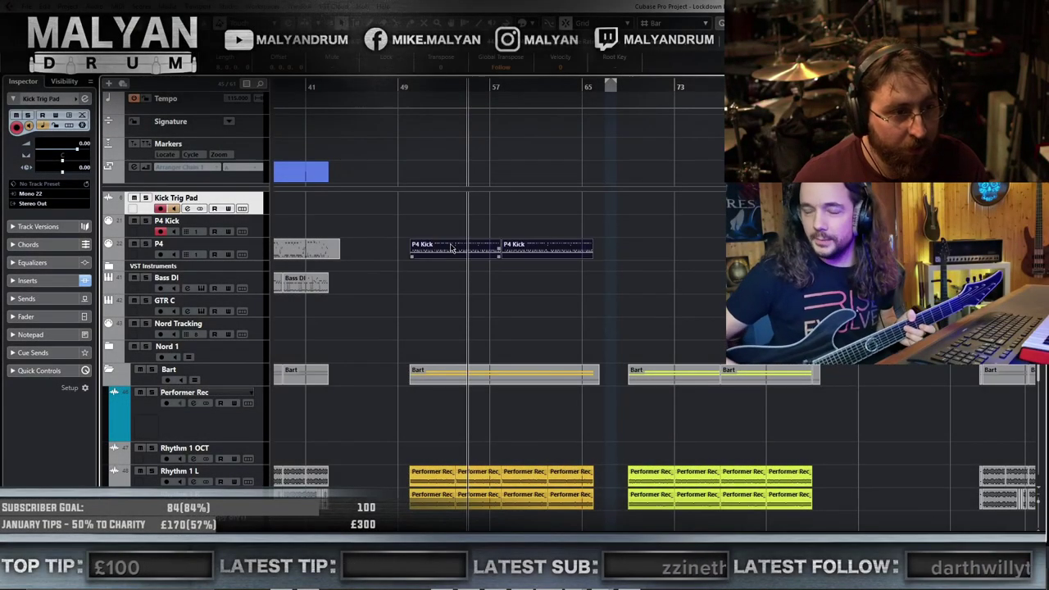
pyautogui.moveTo(666, 247); pyautogui.dragTo(667, 249)
pyautogui.click(688, 272)
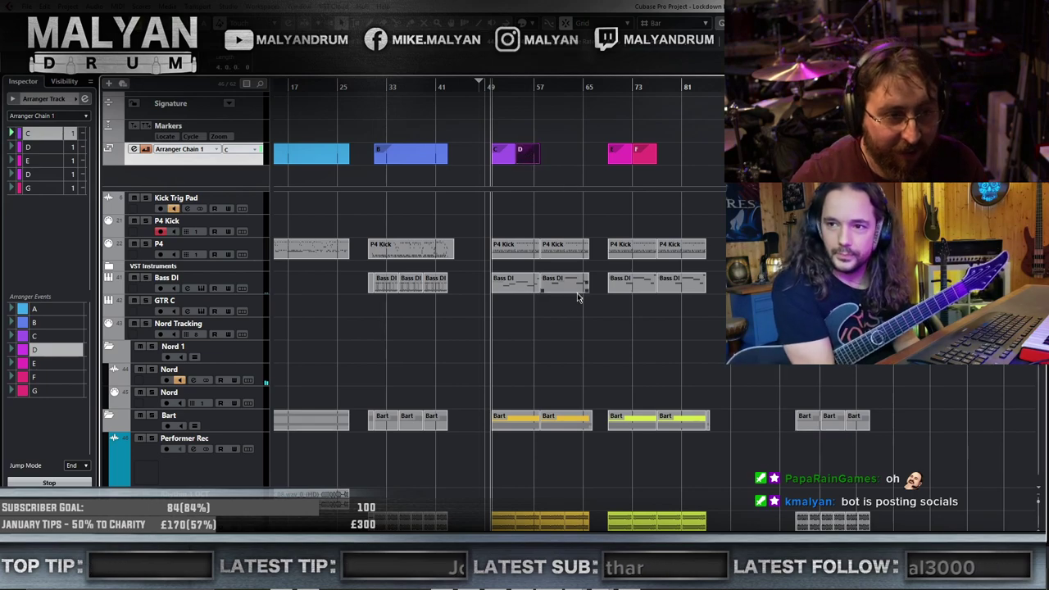
# - Select the second D entry and the G entry in Arranger Chain 1
pyautogui.scroll(2, 577, 297)
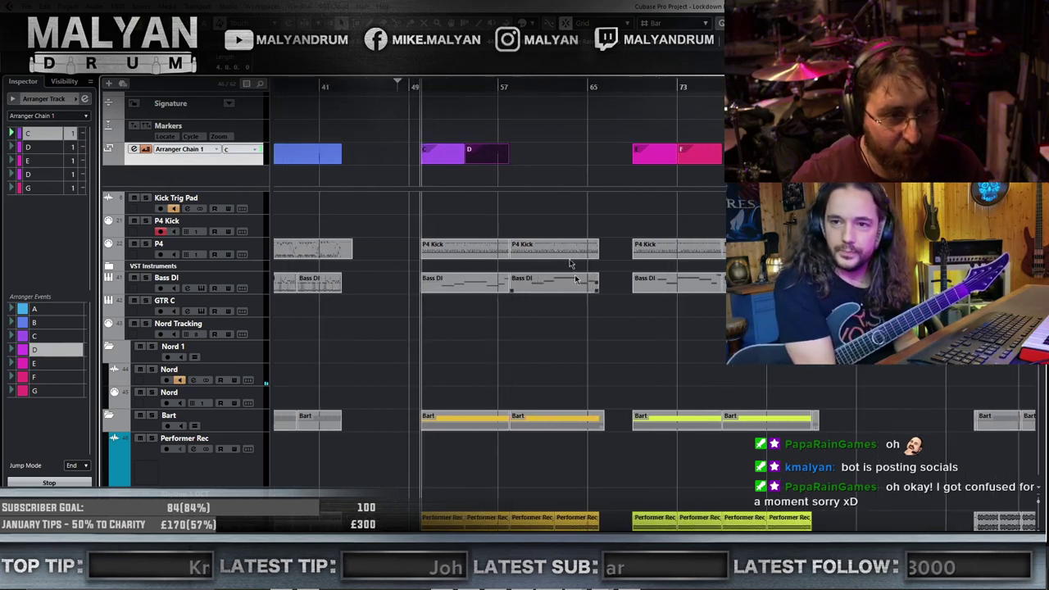
pyautogui.click(35, 172)
pyautogui.click(33, 187)
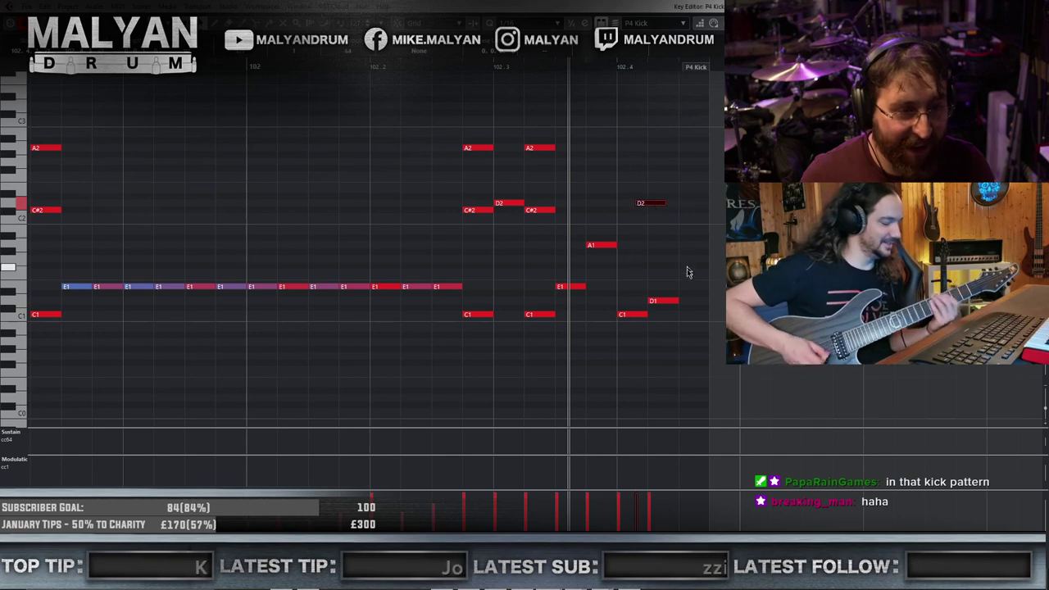
pyautogui.scroll(-2, 690, 286)
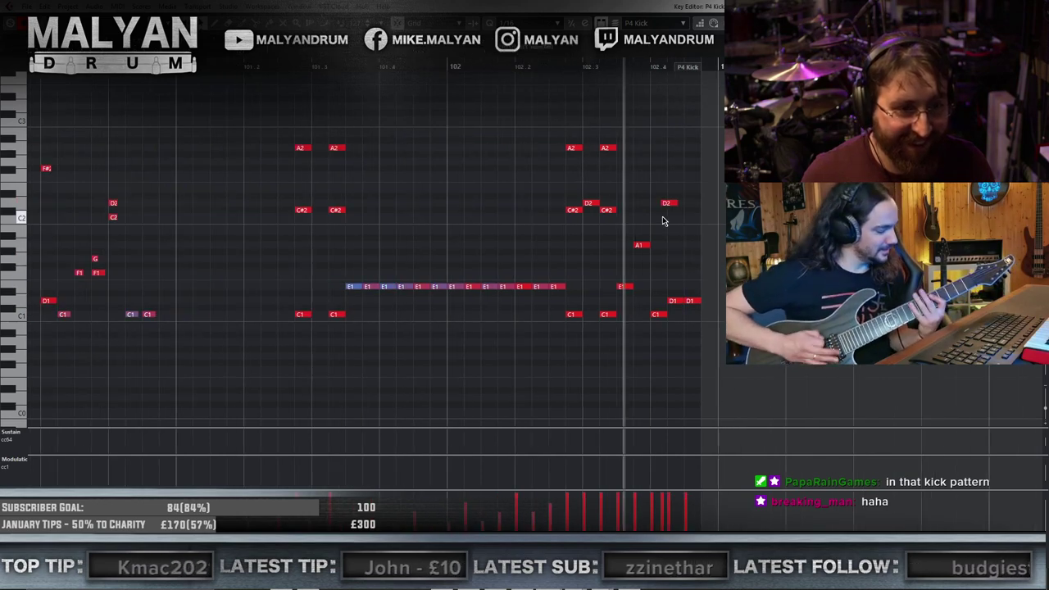
pyautogui.press('g')
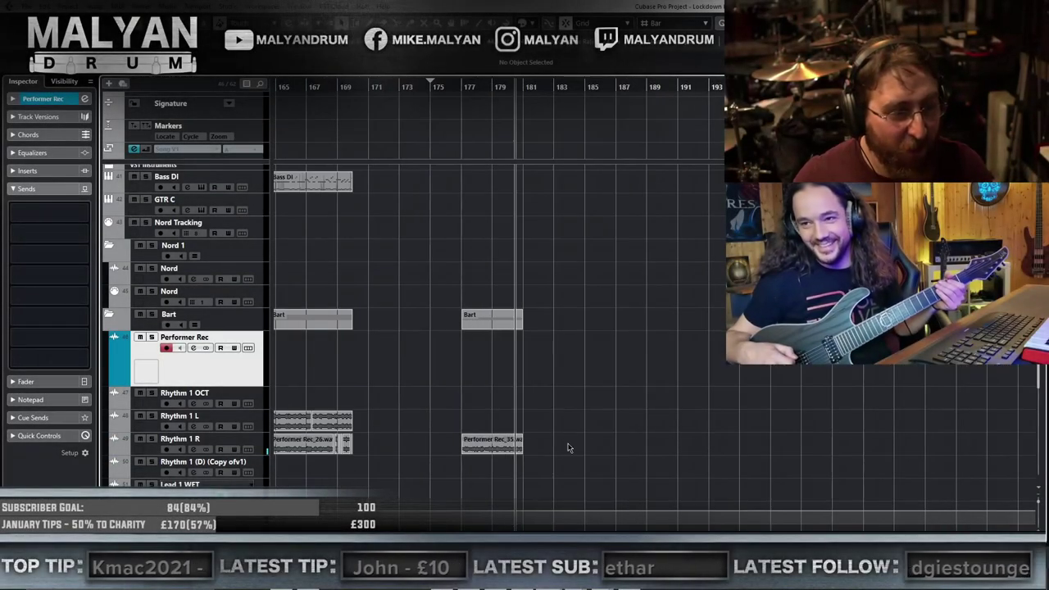
# - Duplicate the Performer Rec_35 guitar clip at bar 177 on Rhythm 1 R six times, filling the track up to bar 205
pyautogui.moveTo(576, 475); pyautogui.dragTo(460, 414)
pyautogui.hotkey('ctrl', 'd')
pyautogui.hotkey('ctrl', 'd')
pyautogui.hotkey('ctrl', 'd')
pyautogui.hotkey('ctrl', 'd')
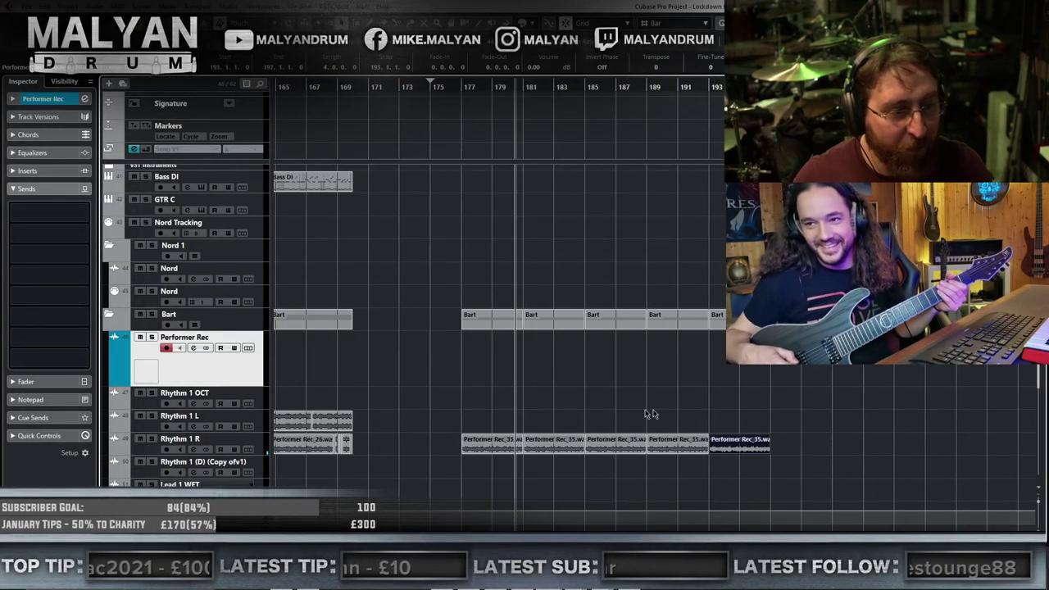
pyautogui.scroll(-1, 743, 416)
pyautogui.hscroll(2, 742, 418)
pyautogui.hotkey('ctrl', 'd')
pyautogui.hotkey('ctrl', 'd')
pyautogui.scroll(2, 611, 434)
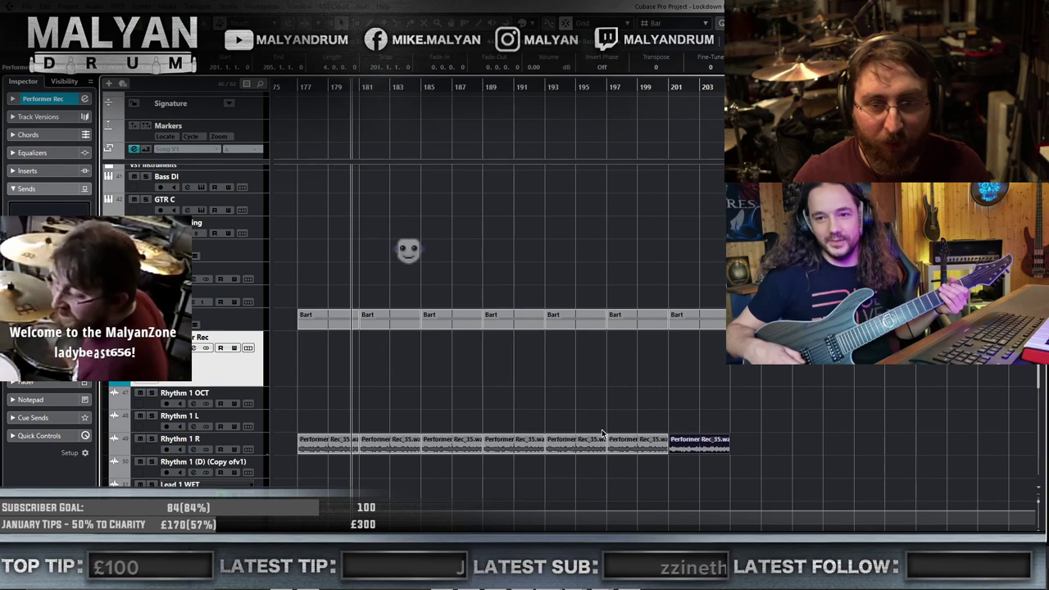
pyautogui.scroll(-2, 605, 431)
pyautogui.hscroll(-1, 660, 412)
pyautogui.click(830, 388)
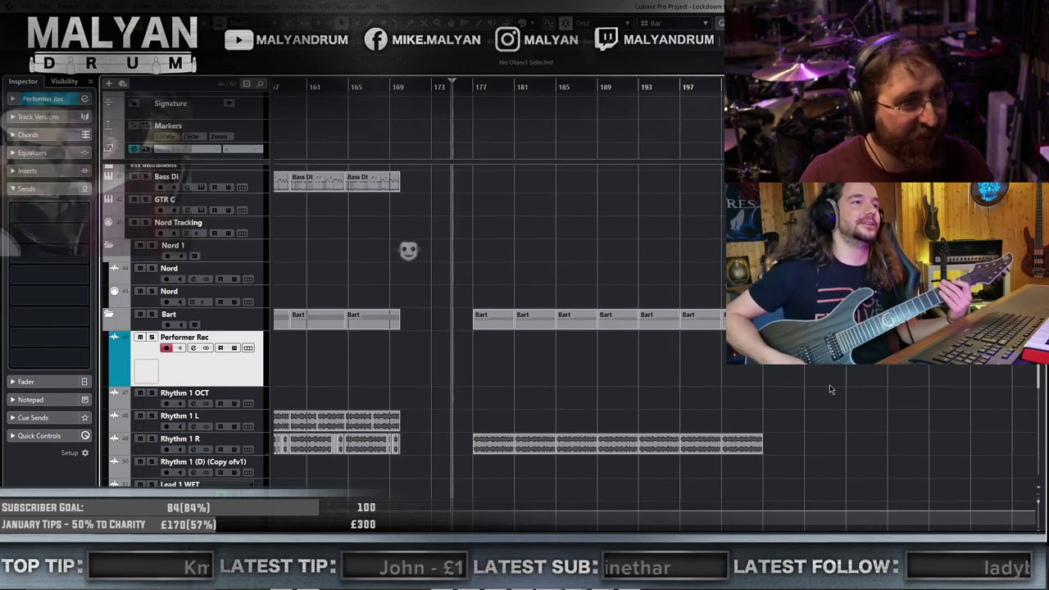
# - Record a guitar take on the Performer Rec track from bar 175 to just before bar 185
pyautogui.press('*')
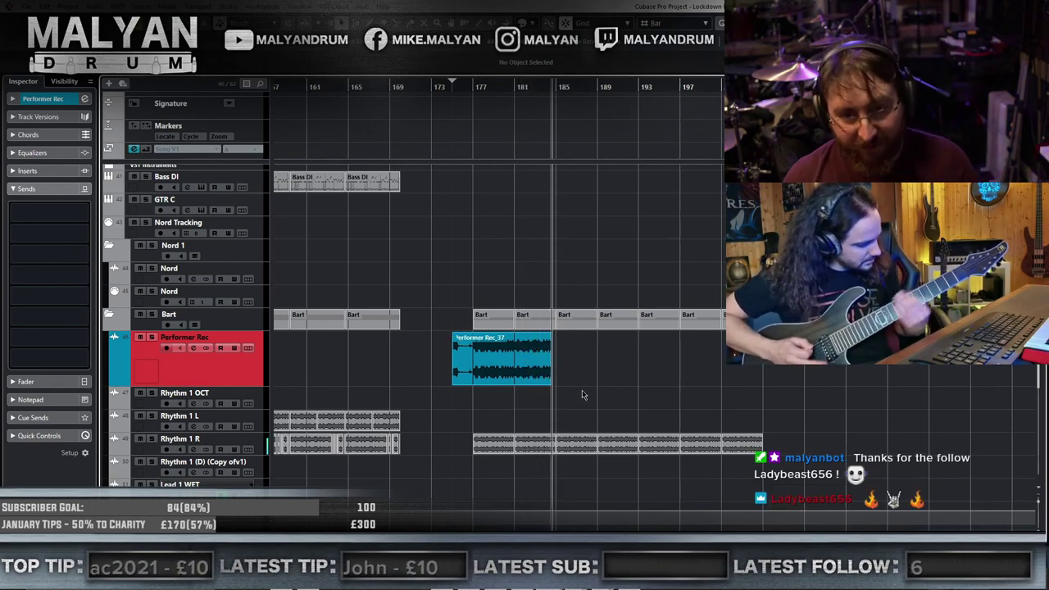
pyautogui.press('space')
pyautogui.press('h')
pyautogui.press('h')
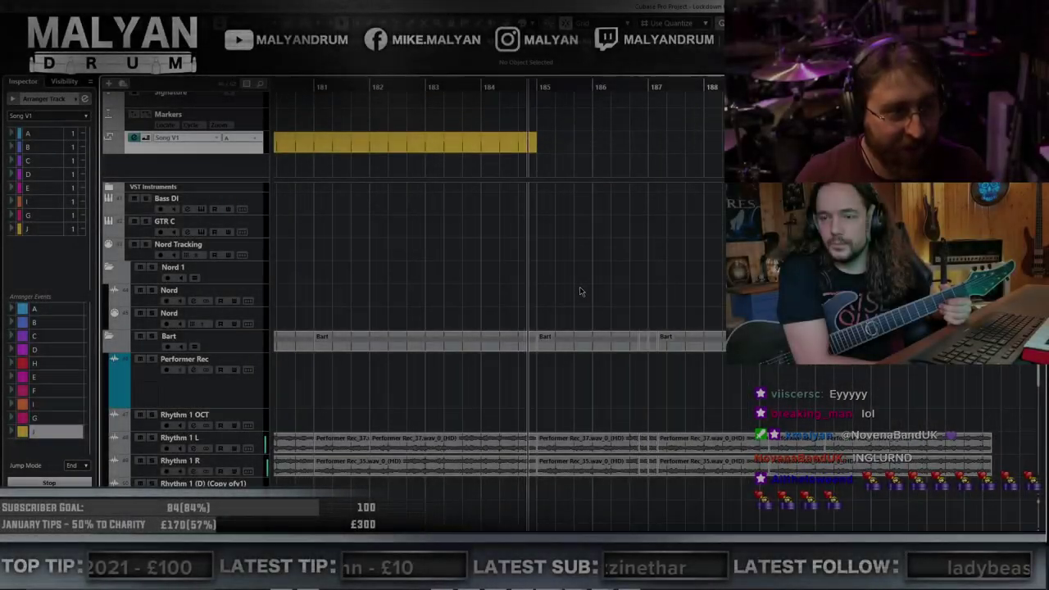
# - Review arranger section J and its Rhythm 1 L and R clips from bar 177 together with the preceding guitar and Bass DI parts
pyautogui.scroll(-2, 641, 280)
pyautogui.hscroll(1, 655, 313)
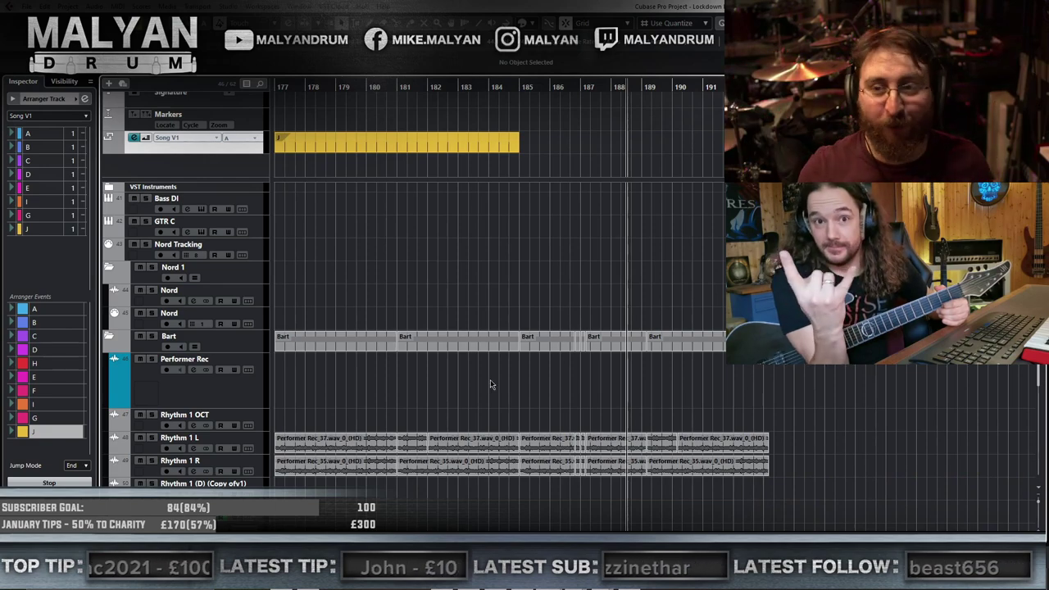
pyautogui.scroll(-3, 490, 384)
pyautogui.scroll(4, 445, 400)
pyautogui.scroll(-2, 513, 384)
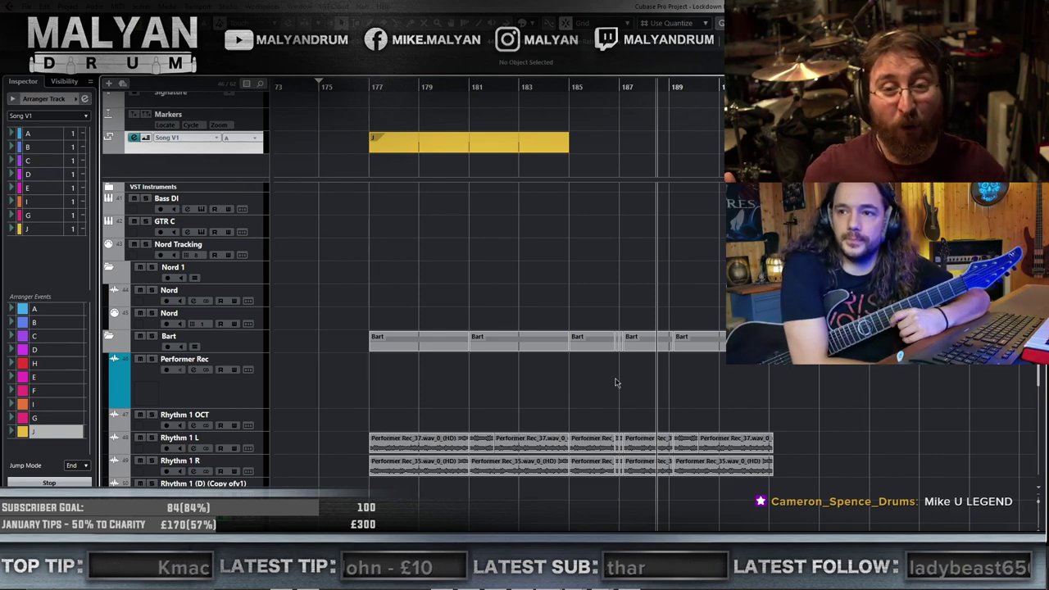
pyautogui.scroll(-6, 623, 384)
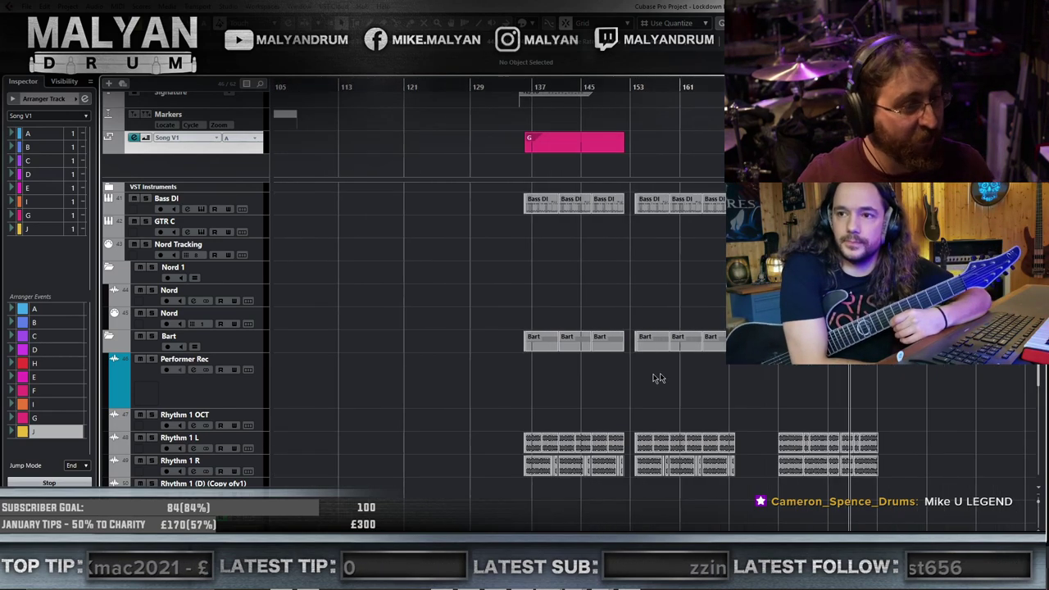
pyautogui.scroll(2, 753, 385)
pyautogui.hscroll(2, 899, 389)
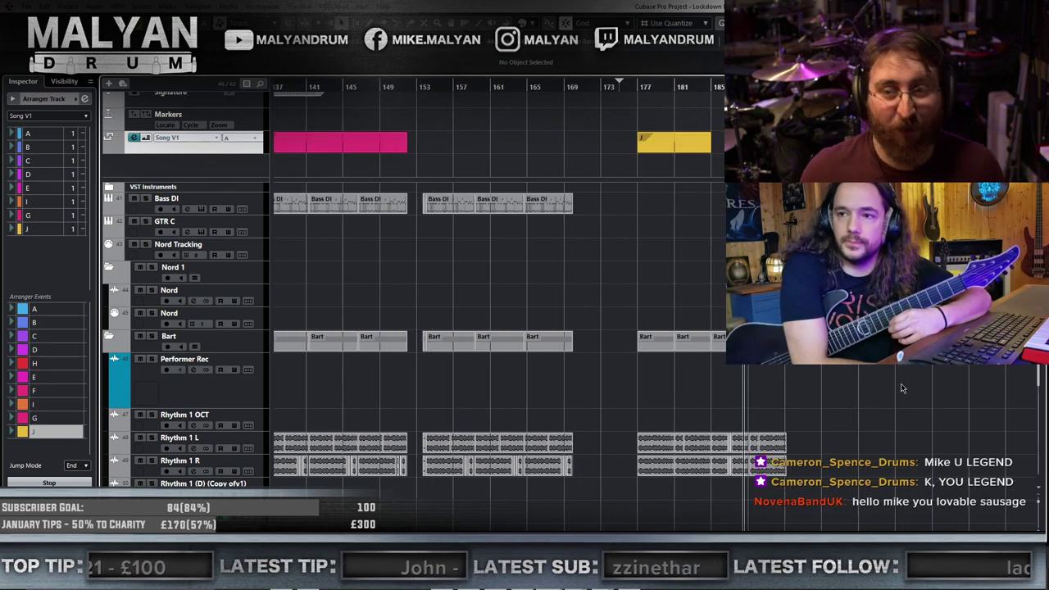
pyautogui.press('h')
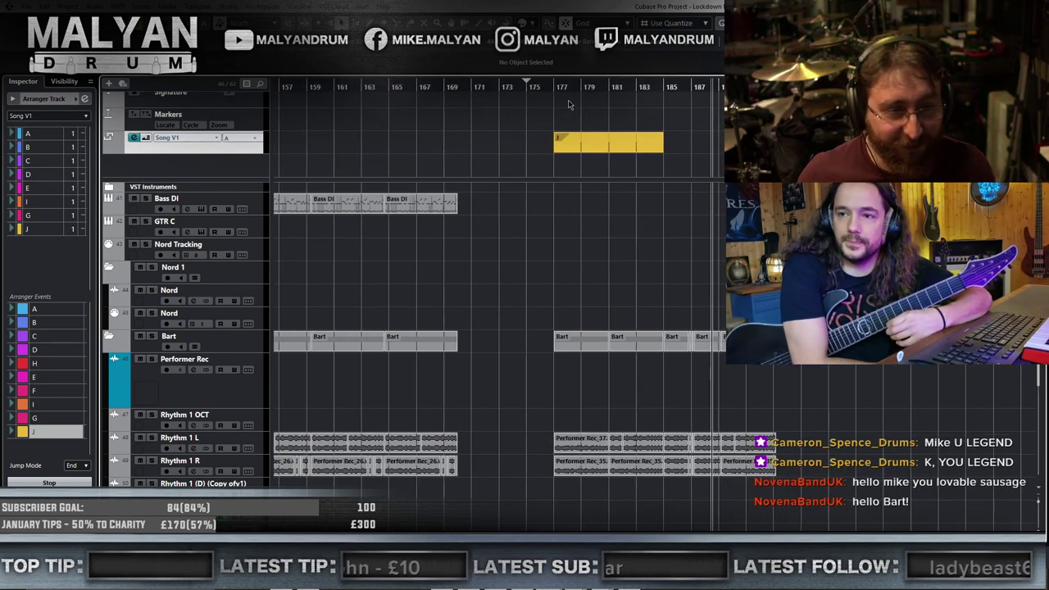